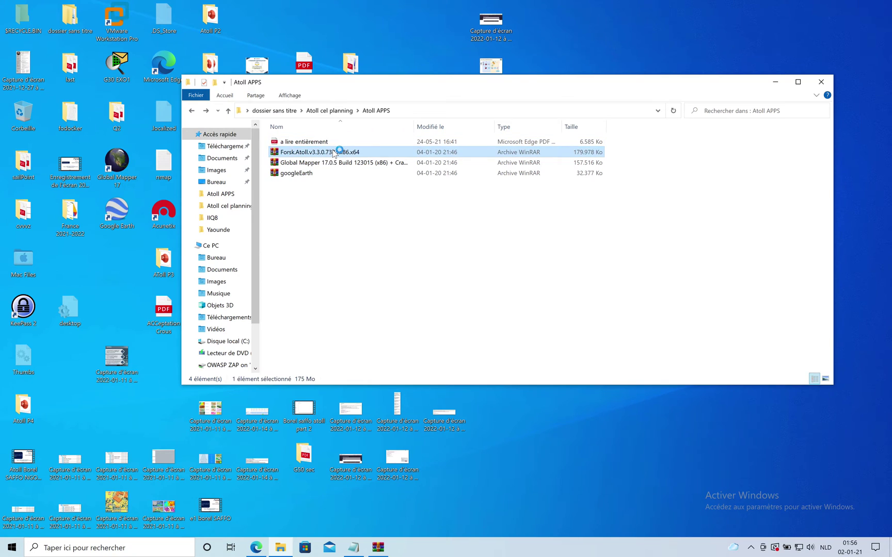
- Extract the Forsk.Atoll.v3.3.0.7383.x86.x64 archive into the same-named folder inside Atoll APPS and close WinRAR
click(345, 32)
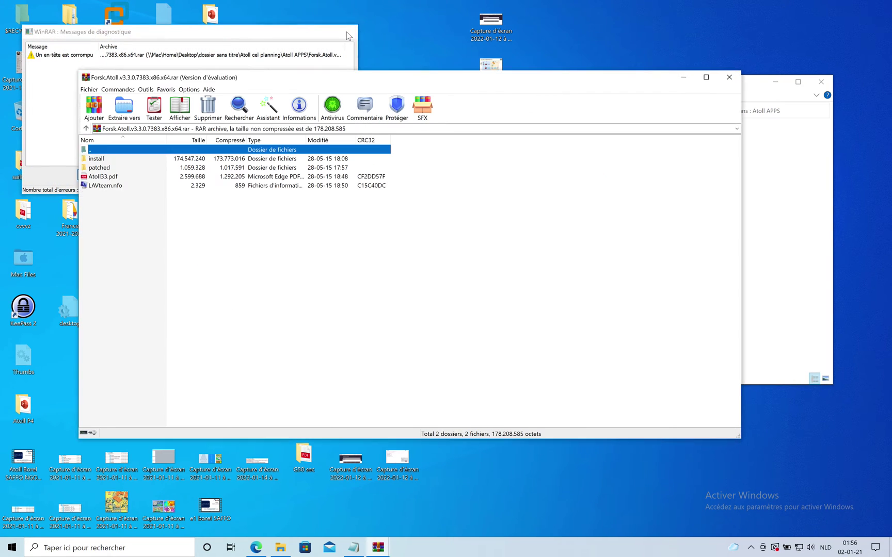
click(485, 222)
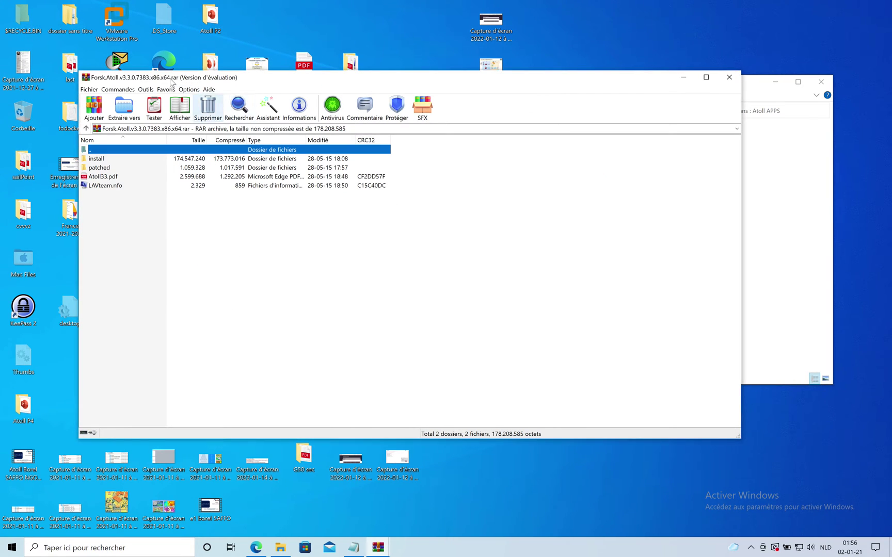
click(124, 108)
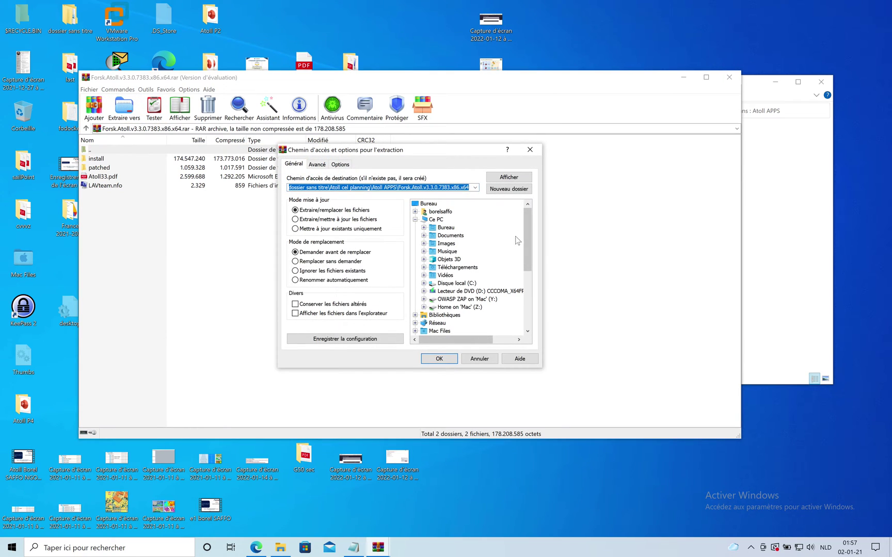
click(439, 358)
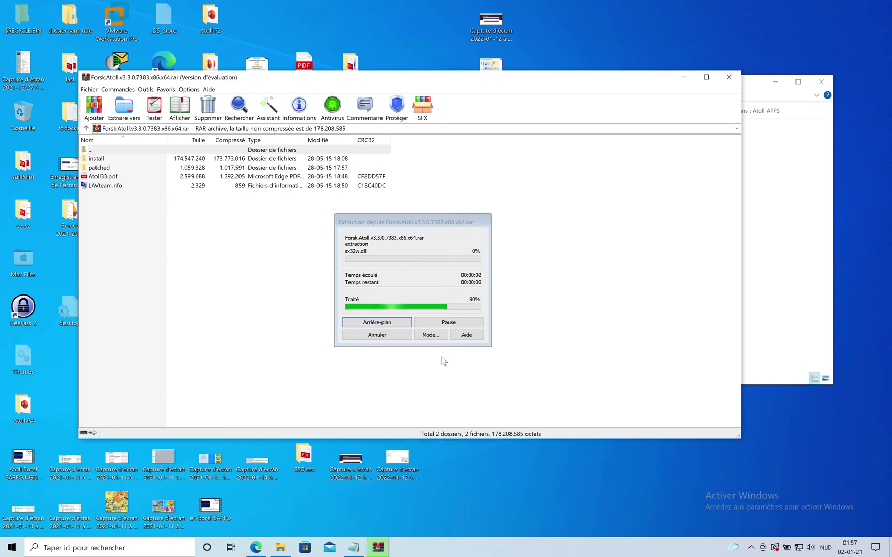
click(346, 31)
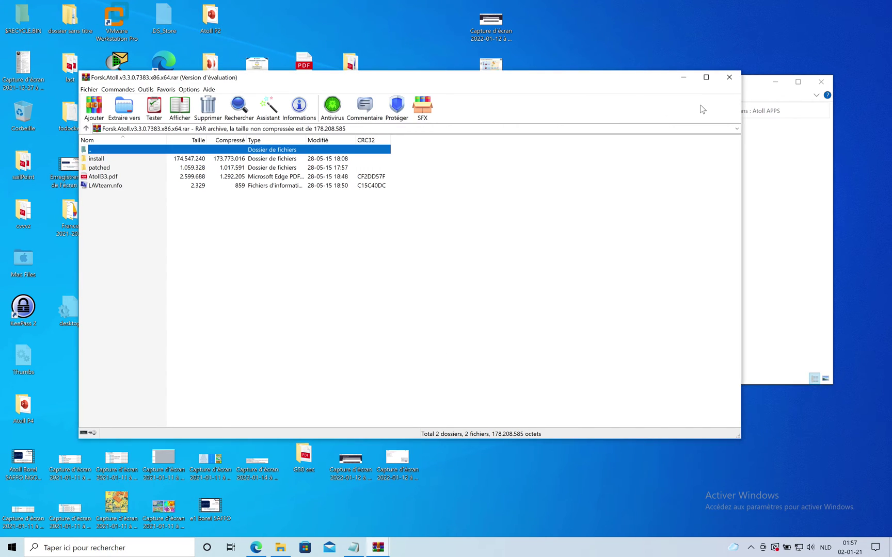
click(730, 78)
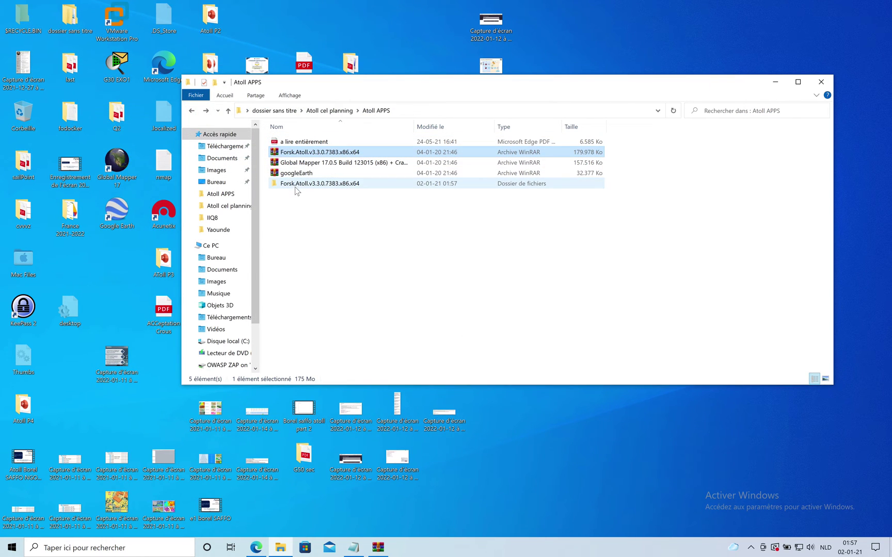
click(331, 242)
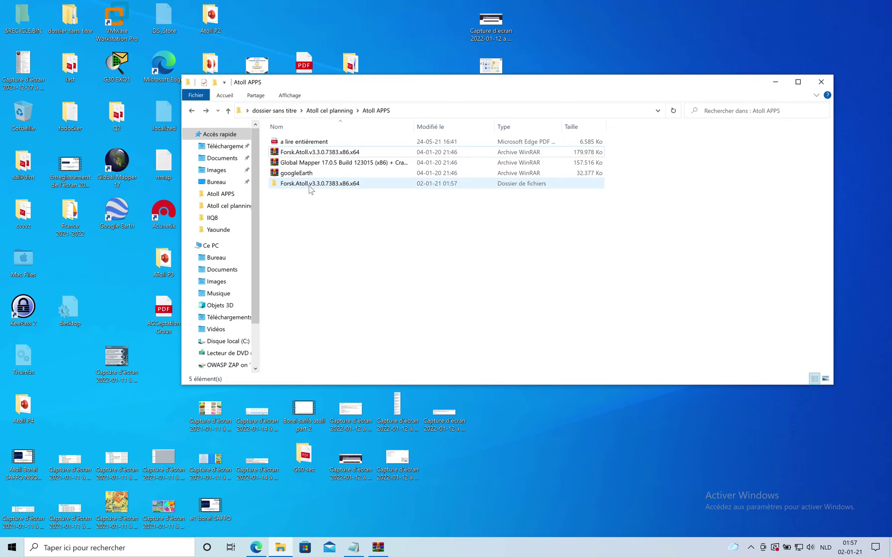
- Switch to the untitled Notepad document and add the line "1- décompressé le dossier" with blank lines above the uninstallation text
click(356, 547)
scroll(394, 293, left, 3)
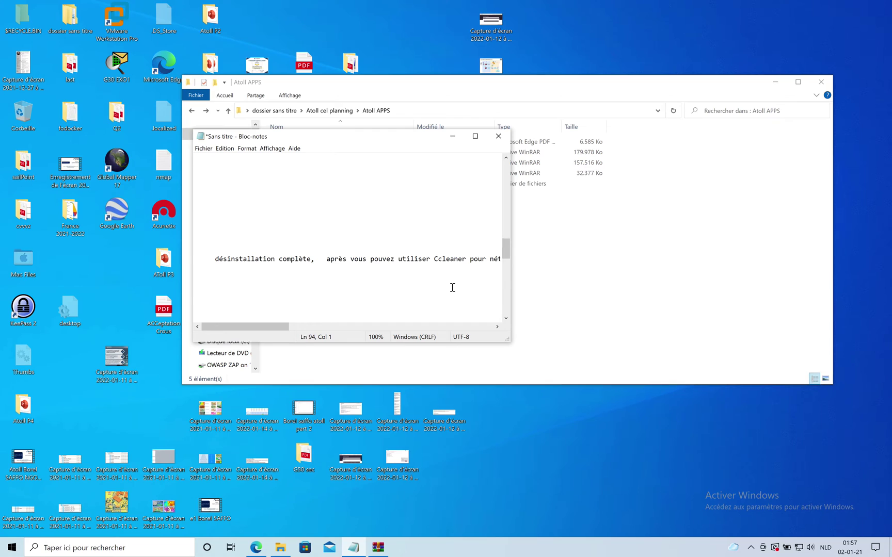
click(364, 225)
key(Return)
key(Return)
key(Return)
key(Return)
key(Return)
key(Return)
key(Return)
key(Return)
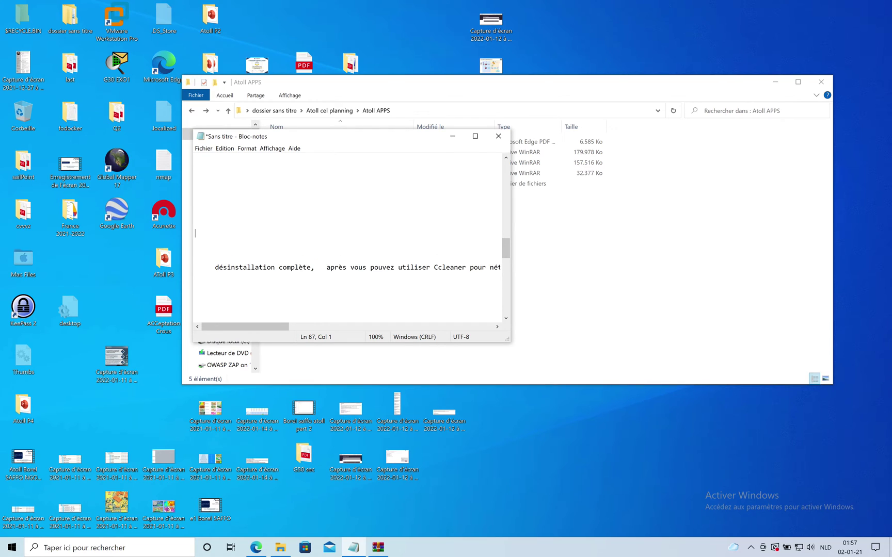
key(BackSpace)
key(BackSpace)
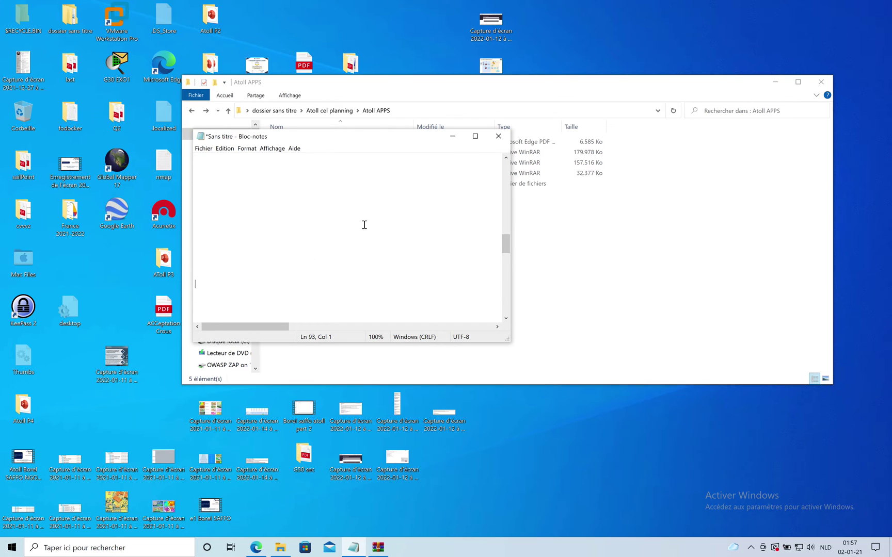
text(d)
text(1- d)
text(écompress)
text(é le dossier)
click(435, 253)
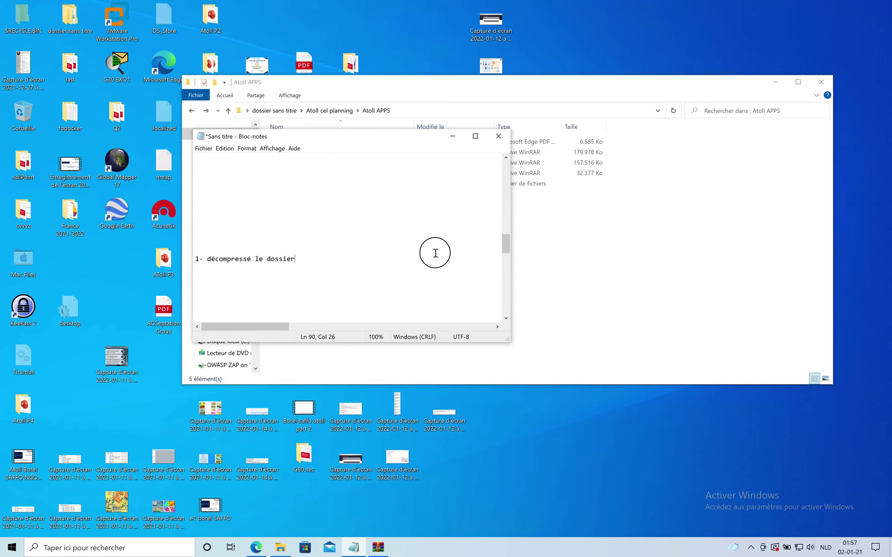
- Move the Notepad window off the file list and open the extracted Forsk.Atoll.v3.3.0.7383.x86.x64 folder
drag(356, 136, 517, 243)
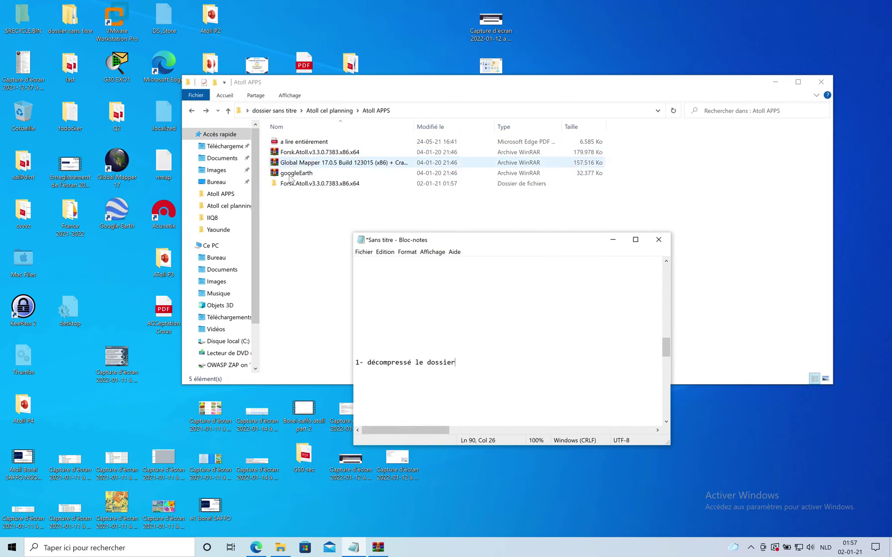
click(292, 205)
click(298, 184)
double_click(298, 185)
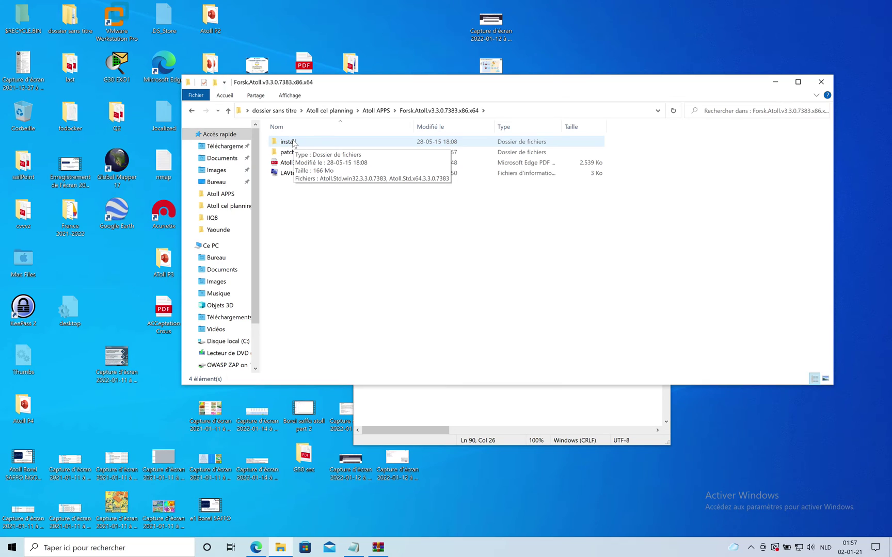
- Add the line "2- aller dans le dossier install et en fonction de l'architechture 32 bits ou 64 bits double cliquer sur le . exe corresondanst .."
click(472, 399)
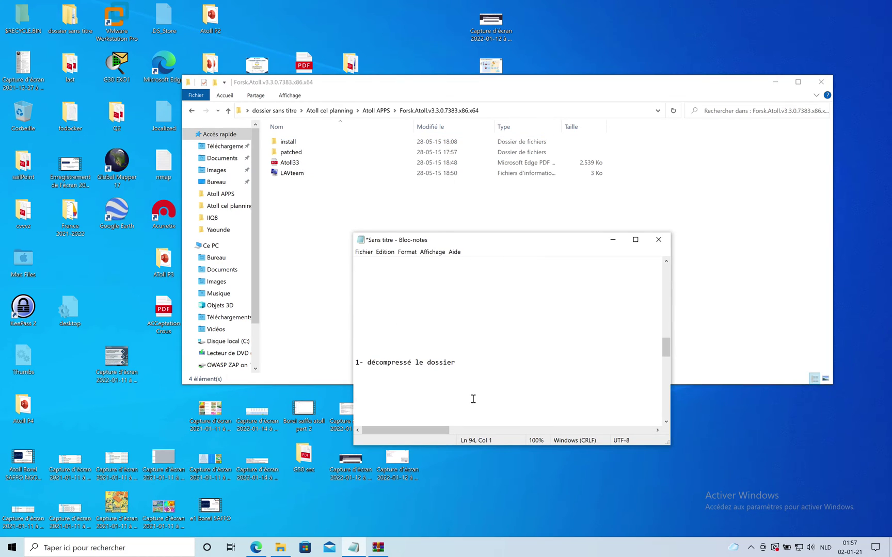
text(2- aller dans le dossier install et en fonctio)
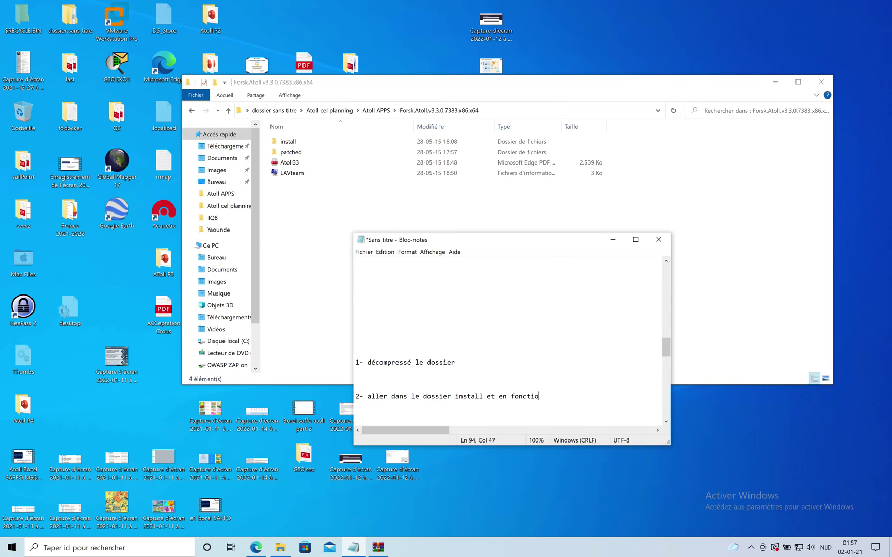
text(n de )
text(l'arc)
text(hitechture 32 )
text(bits ou)
text( 64 bi)
text(ts doub)
text(le clique)
text(r s)
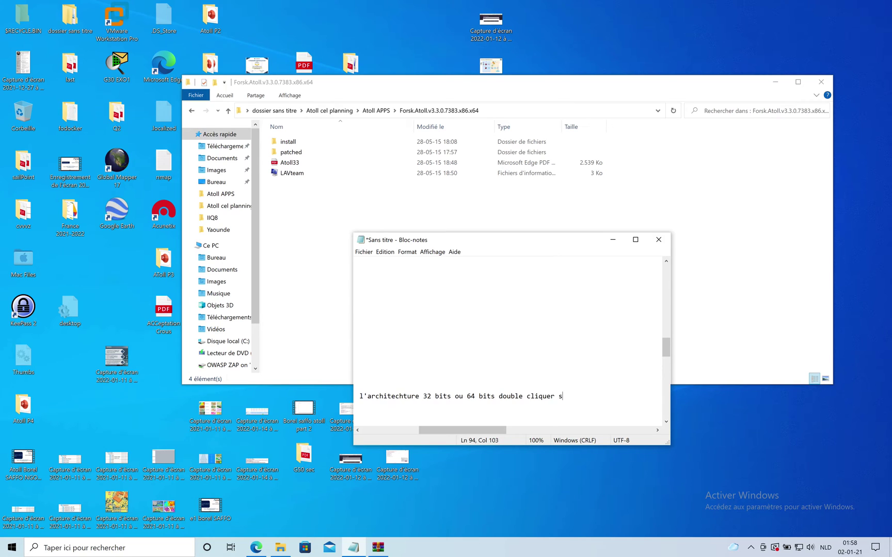
text(ur le . exe corresondanst ..)
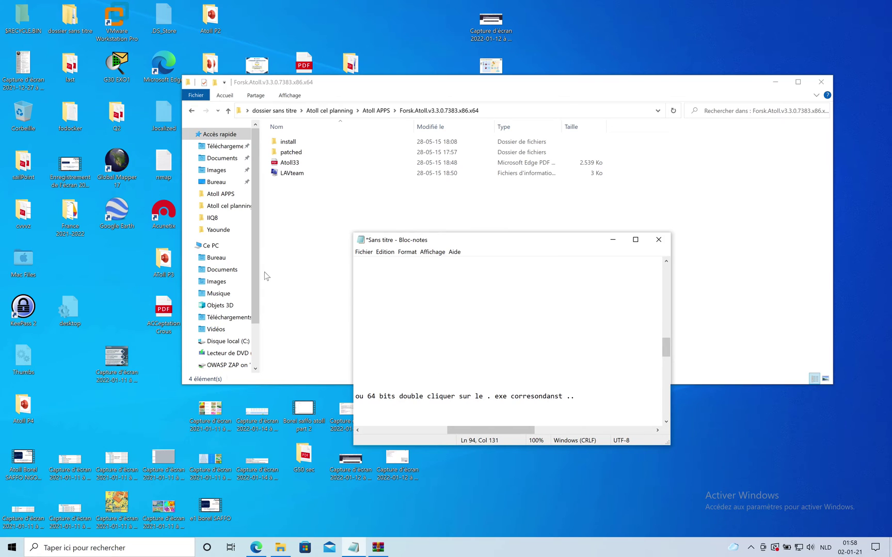
- Open the install folder and launch the 32-bit Atoll.Std.win32.3.3.0.7383 installer up to its welcome page
click(294, 237)
double_click(288, 142)
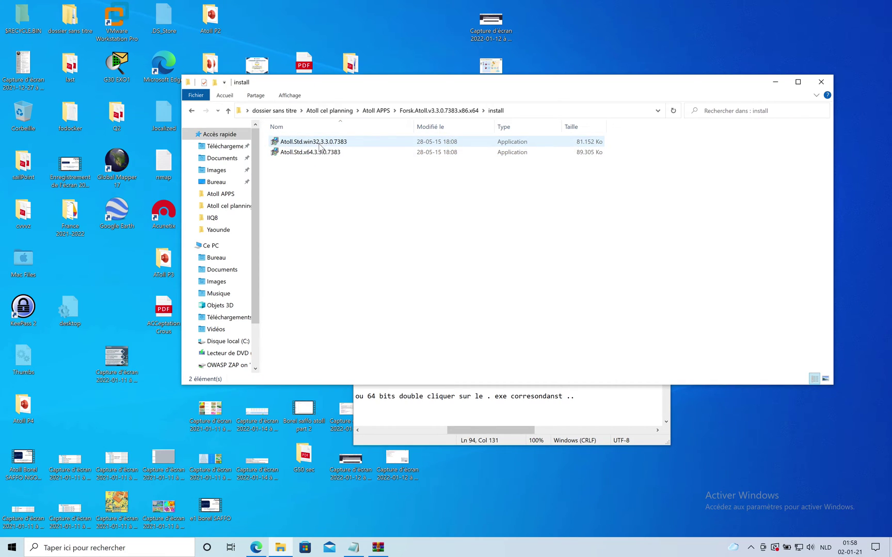
click(320, 141)
double_click(320, 142)
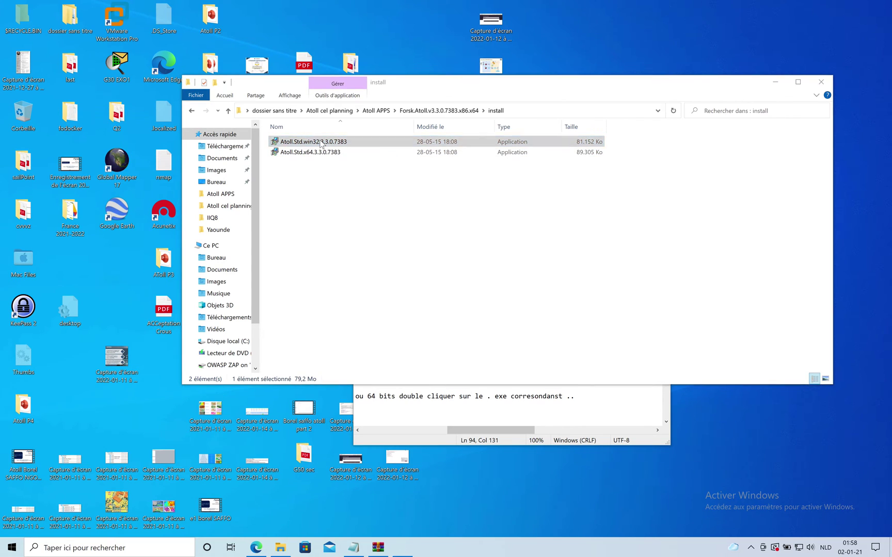
click(404, 338)
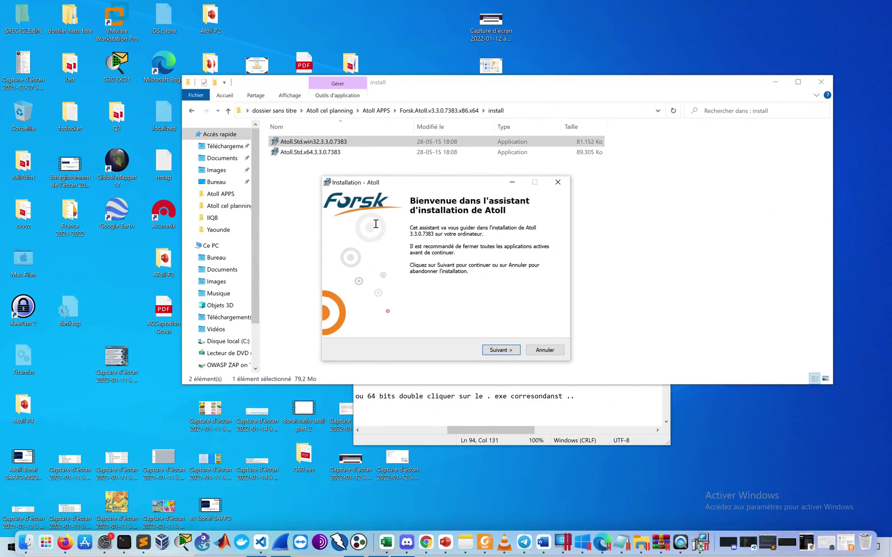
- Accept the destination C:\Program Files (x86)\Forsk\Atoll and exclude the Export to Google Earth (v.4.4.3) add-in from the components
click(504, 349)
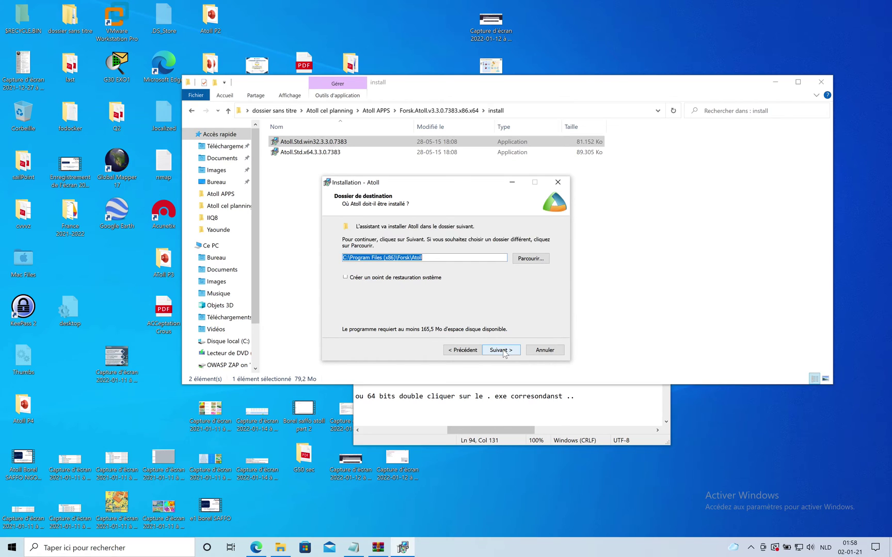
click(504, 351)
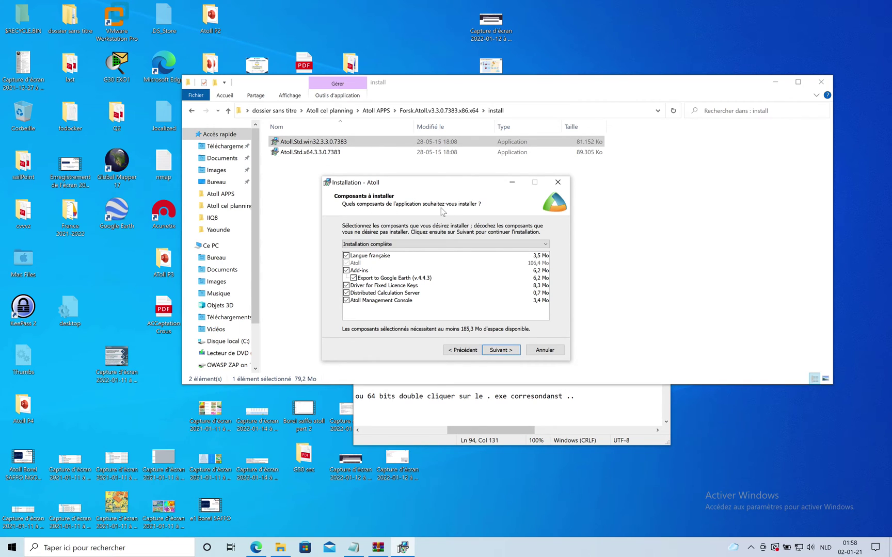
click(497, 351)
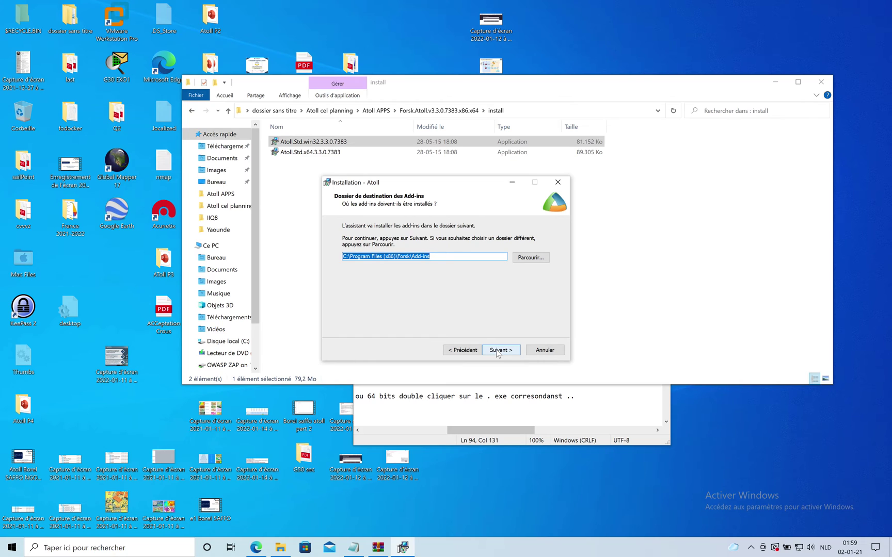
click(467, 351)
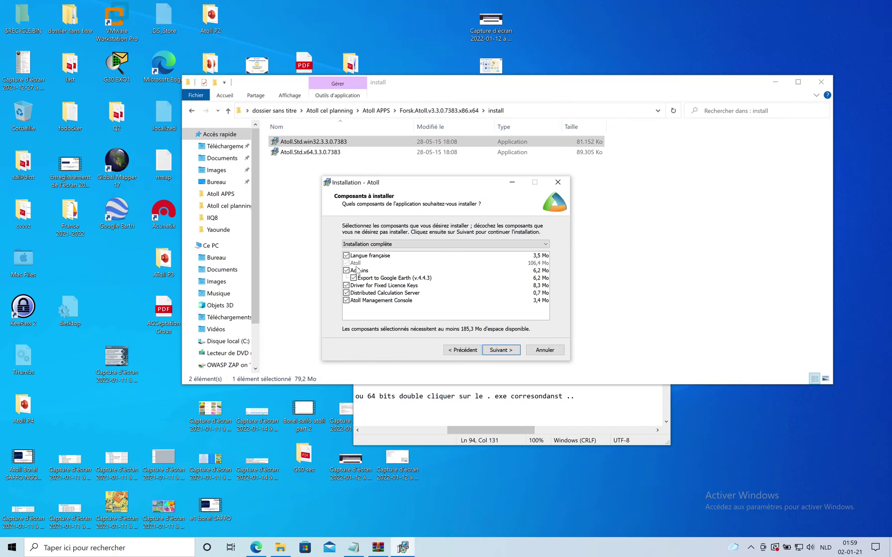
click(395, 278)
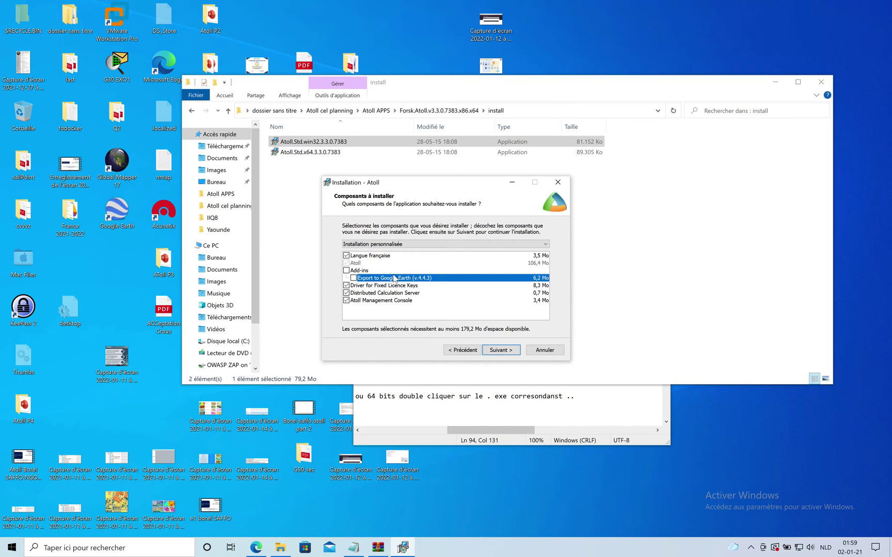
click(507, 351)
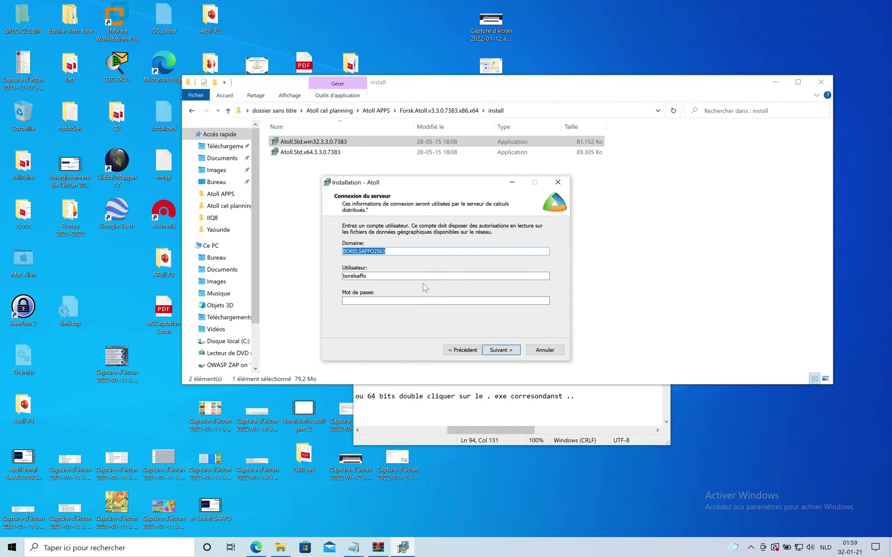
- Install Atoll with the default server connection and Start menu folder, and finish the wizard with the restart postponed
click(500, 351)
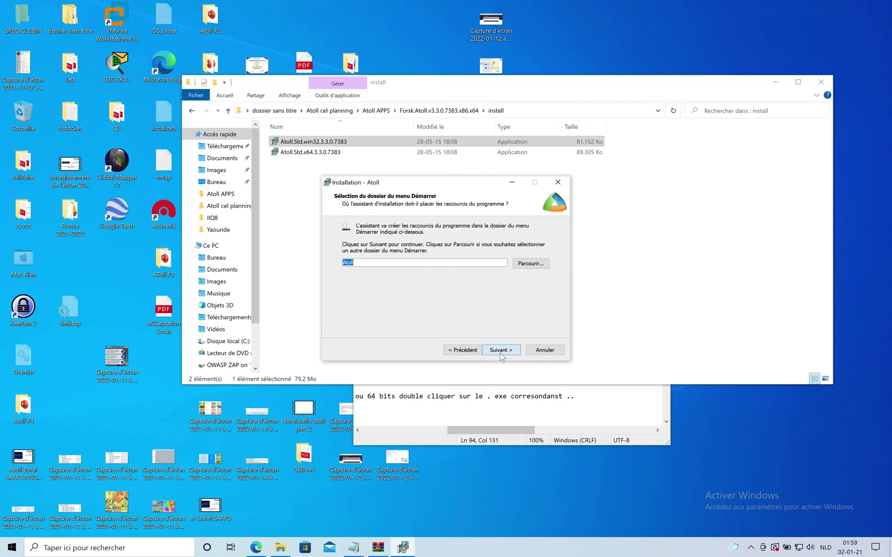
click(500, 351)
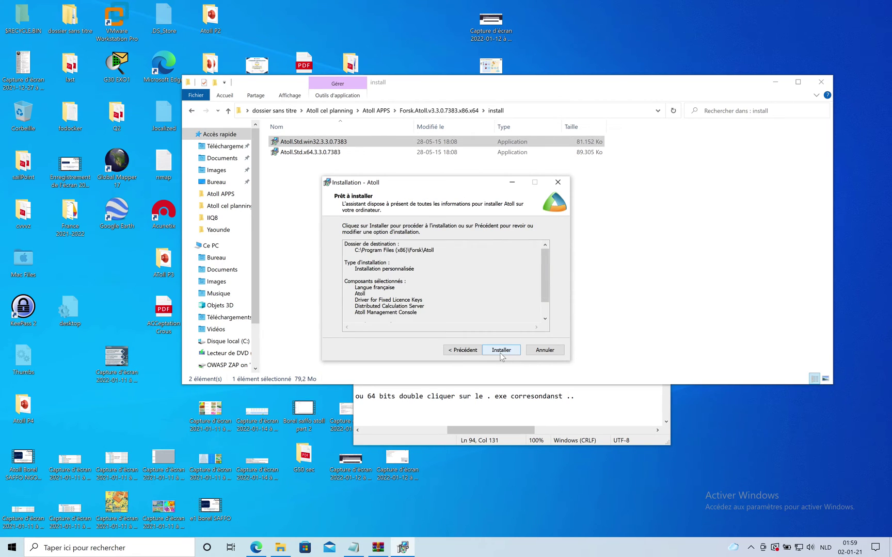
click(500, 351)
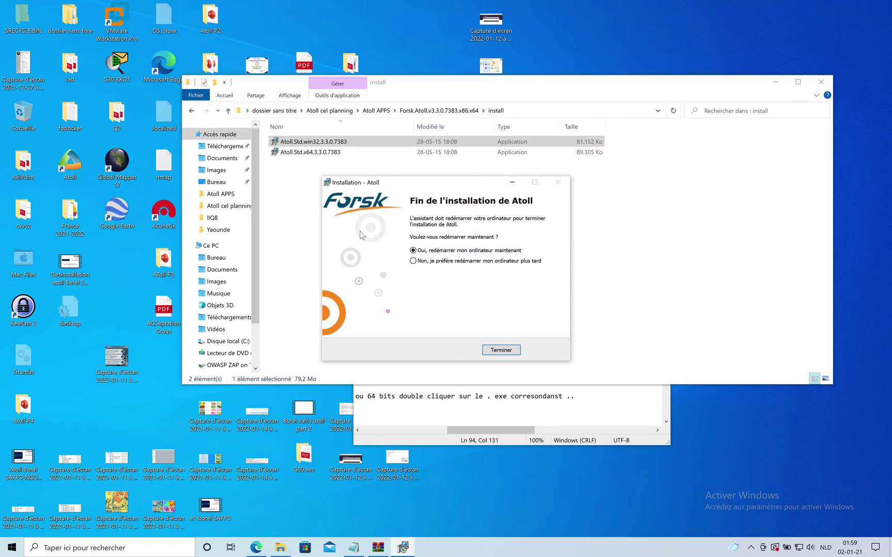
click(413, 261)
click(498, 351)
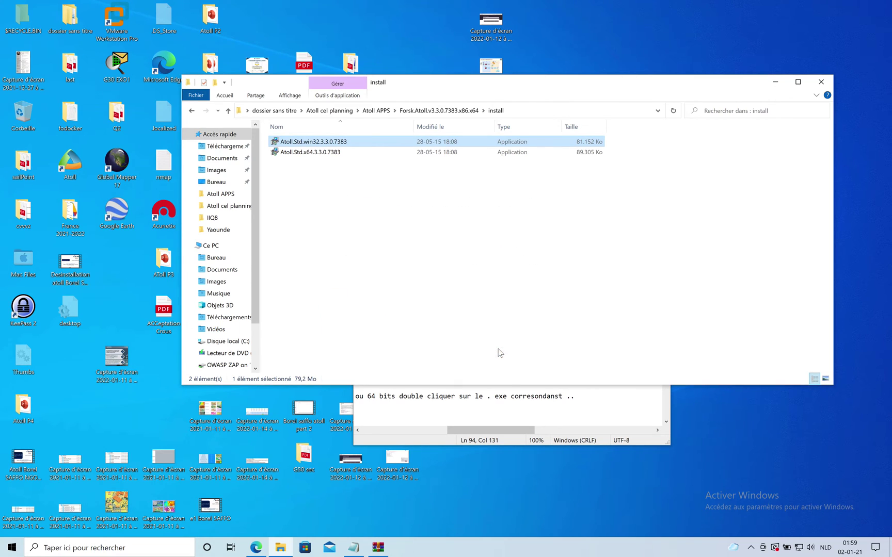
- Add the line "3- l'installation est terminer vous avez l'icone de l'outil sur le bureau" below step 2 in the Notepad notes
click(537, 404)
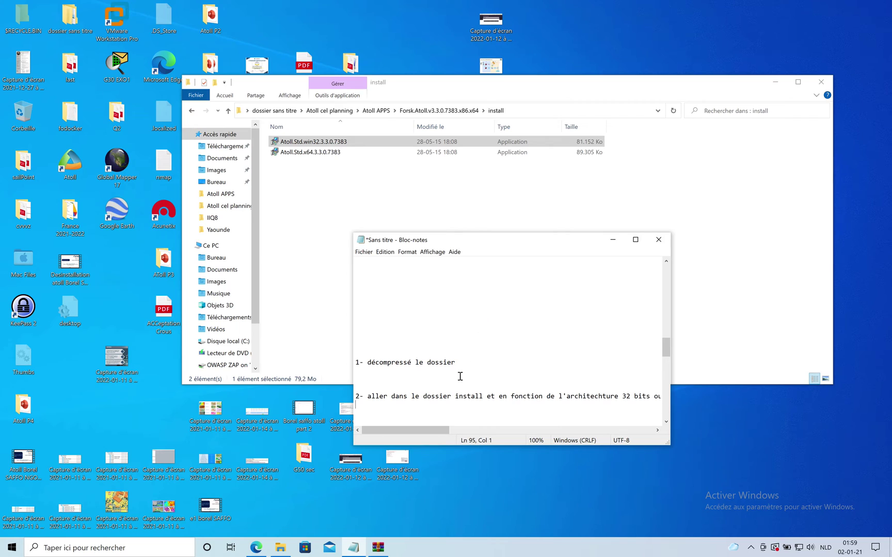
key(Return)
key(Return)
key(Return)
key(Return)
key(Return)
key(Return)
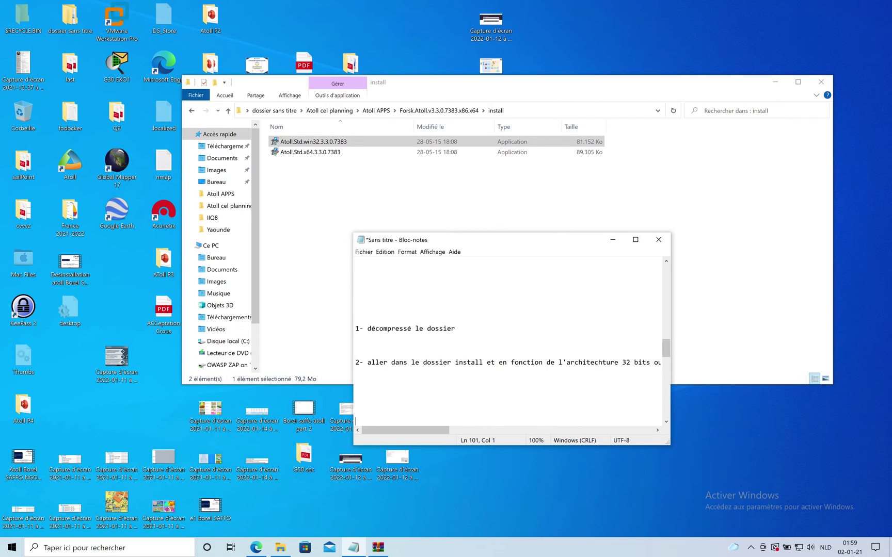
key(BackSpace)
key(BackSpace)
key(BackSpace)
text(3-)
key(super)
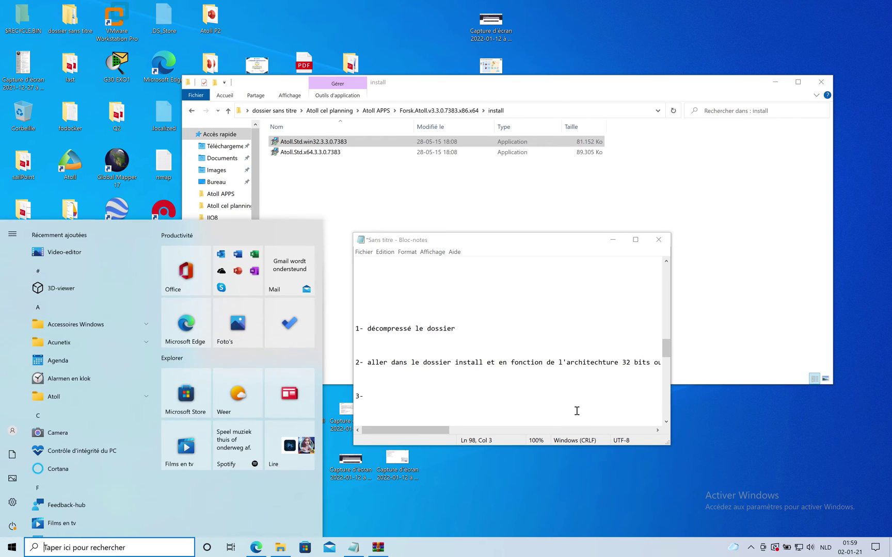
click(467, 406)
click(443, 395)
text(l'installa)
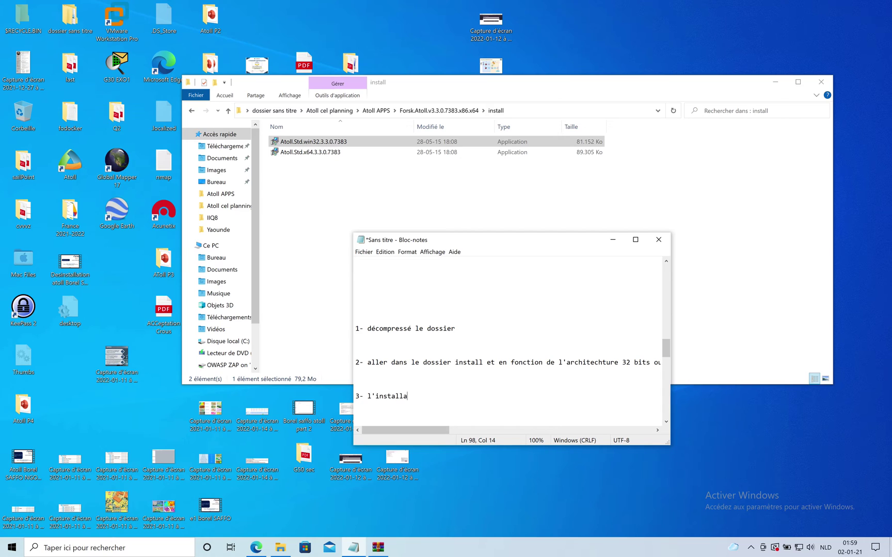
text(tion est terminer vous avez l'icone de)
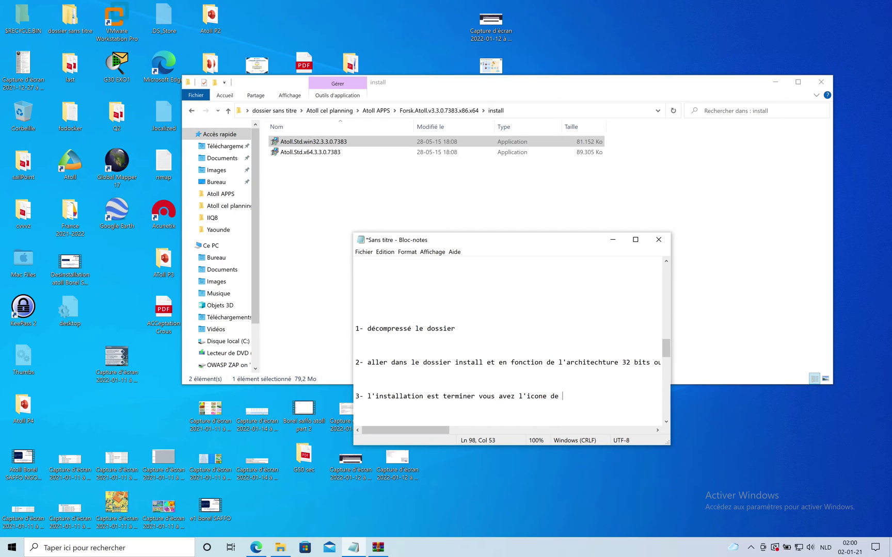
text( l'outil sur le bureau)
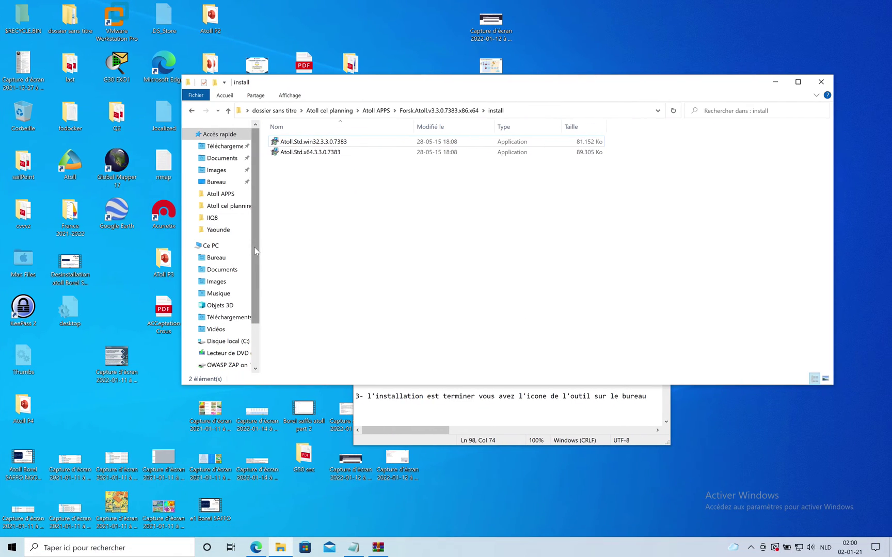
- Try to start Atoll from its desktop shortcut and dismiss the alert
click(74, 166)
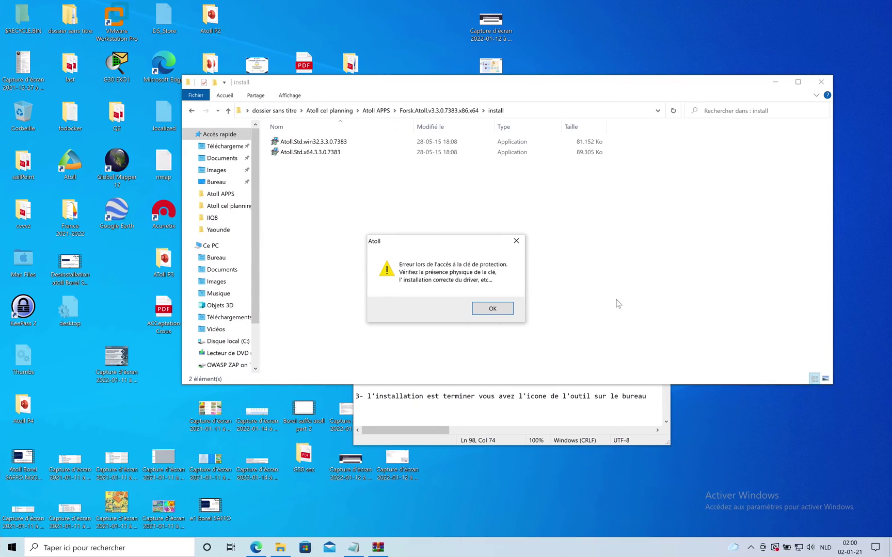
click(505, 309)
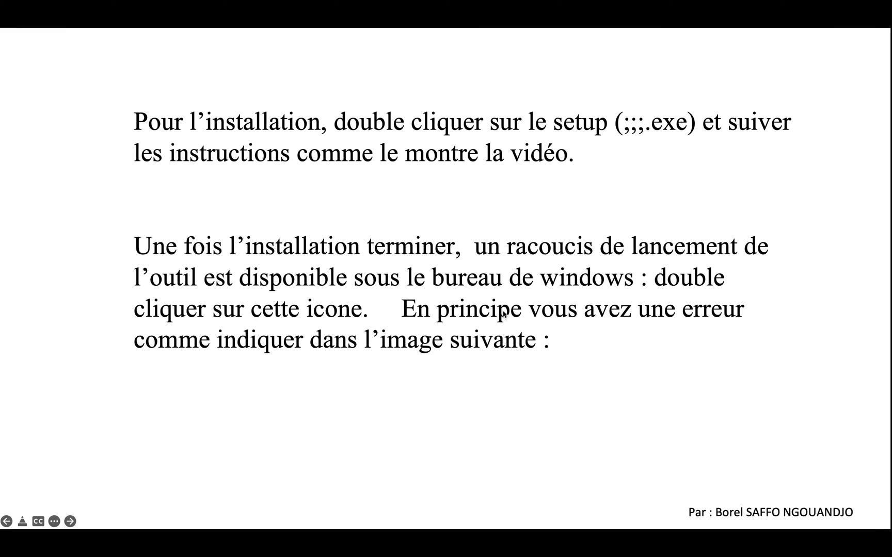
click(504, 312)
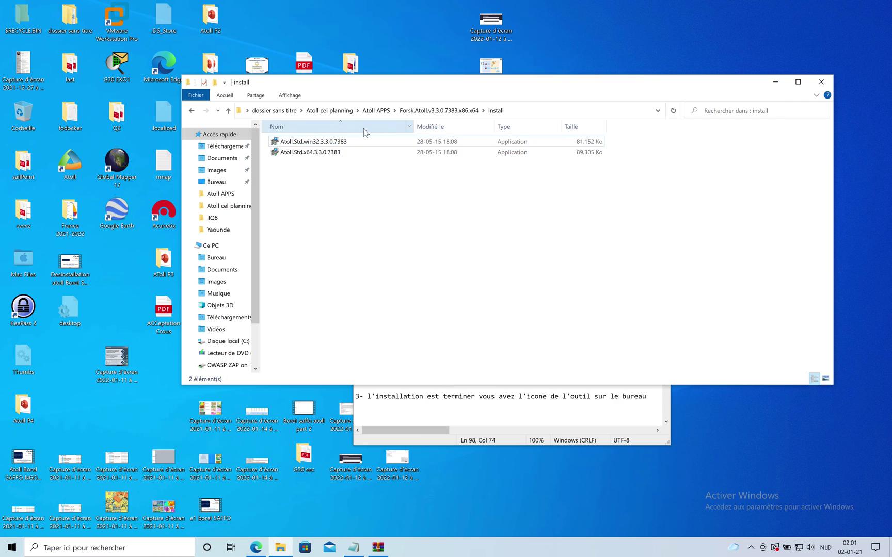
- Copy the sx32w.dll file from the patched\x86 subfolder of Forsk.Atoll.v3.3.0.7383.x86.x64
key(BackSpace)
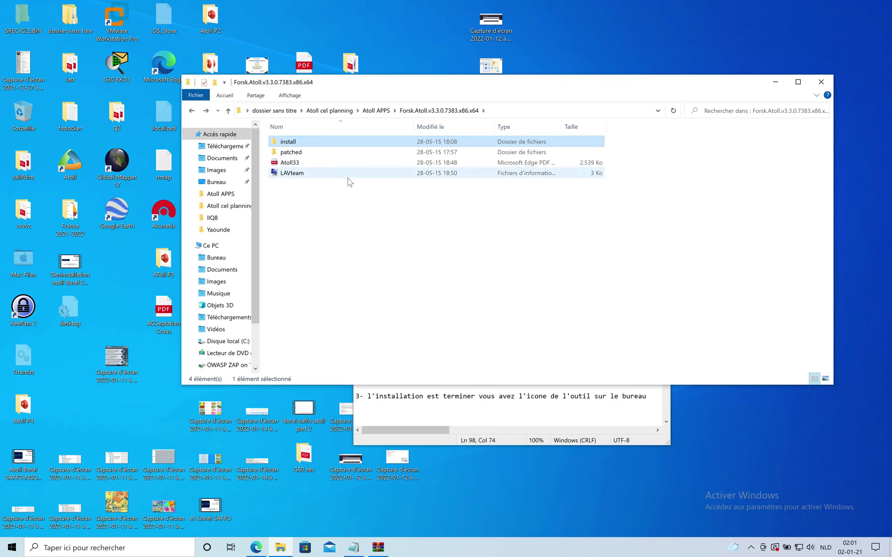
double_click(300, 154)
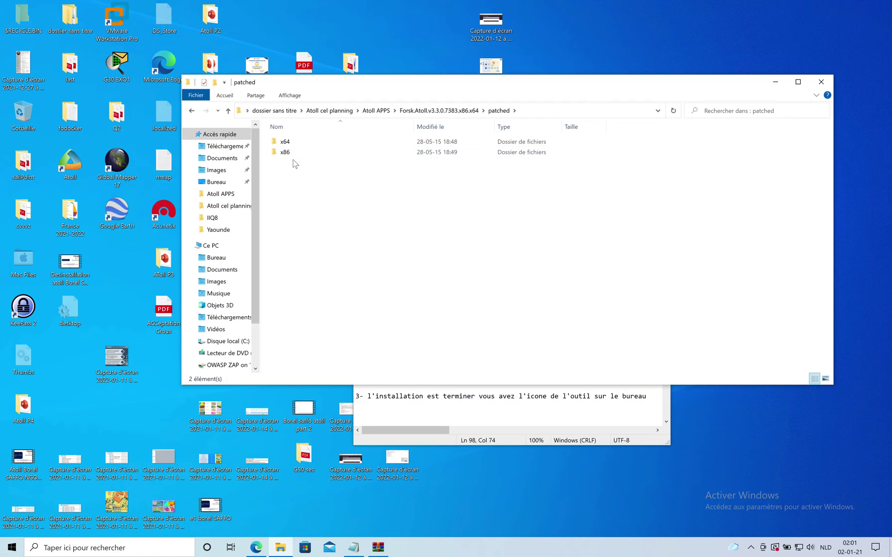
double_click(286, 153)
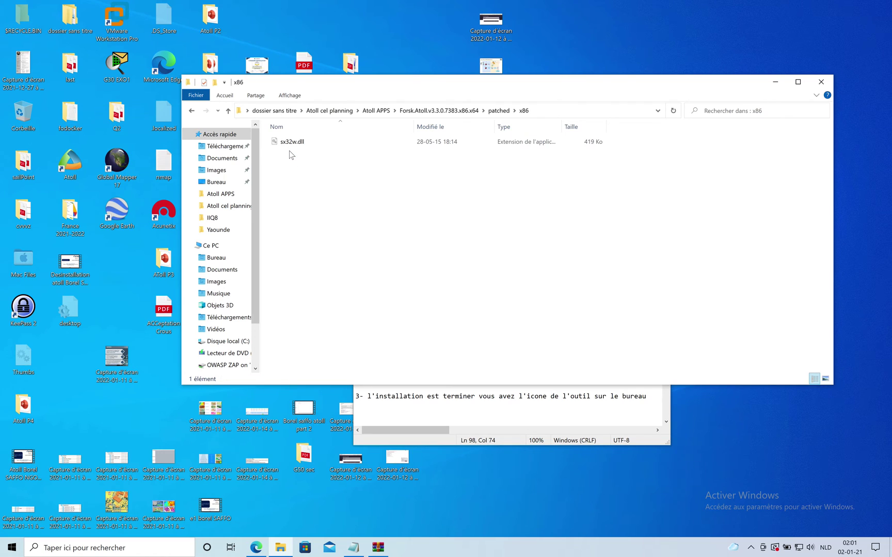
click(304, 142)
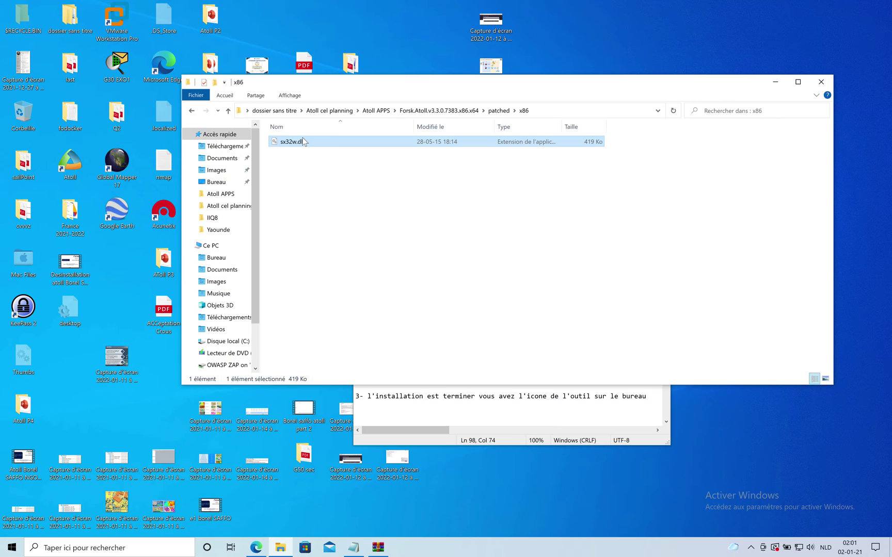
click(301, 142)
click(301, 143)
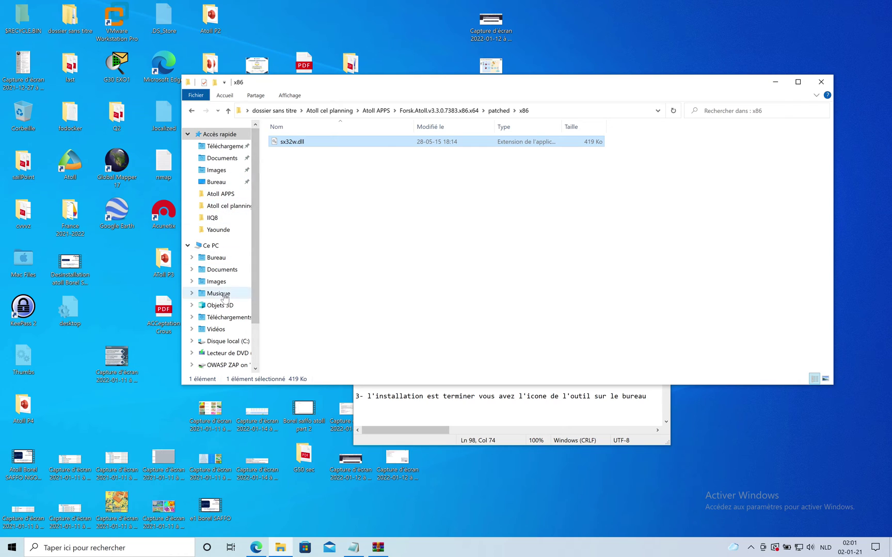
- Open the Programmes (x86) folder on the local disk C:
scroll(225, 296, down, 1)
click(210, 214)
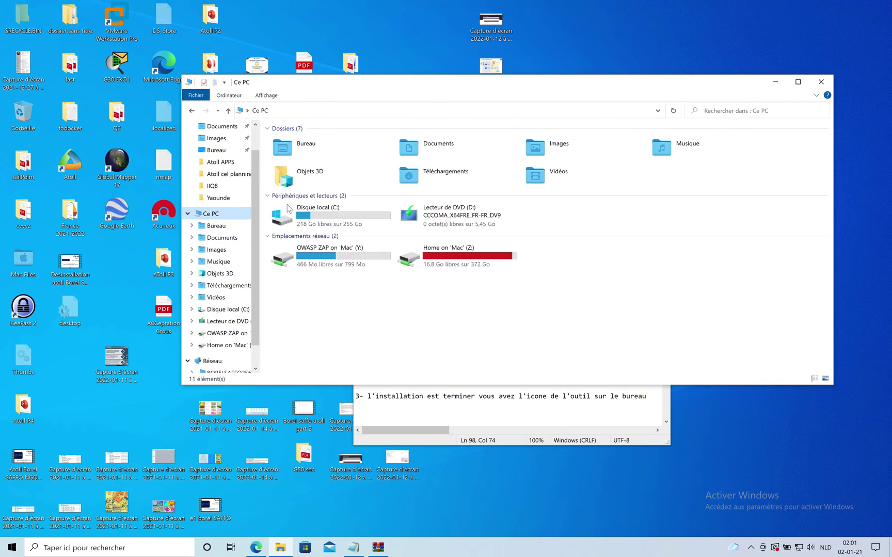
double_click(368, 222)
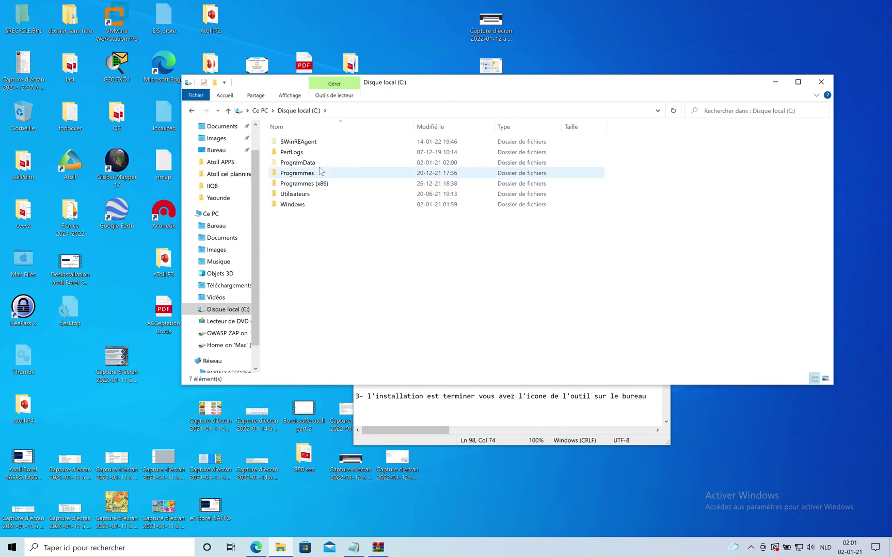
double_click(304, 174)
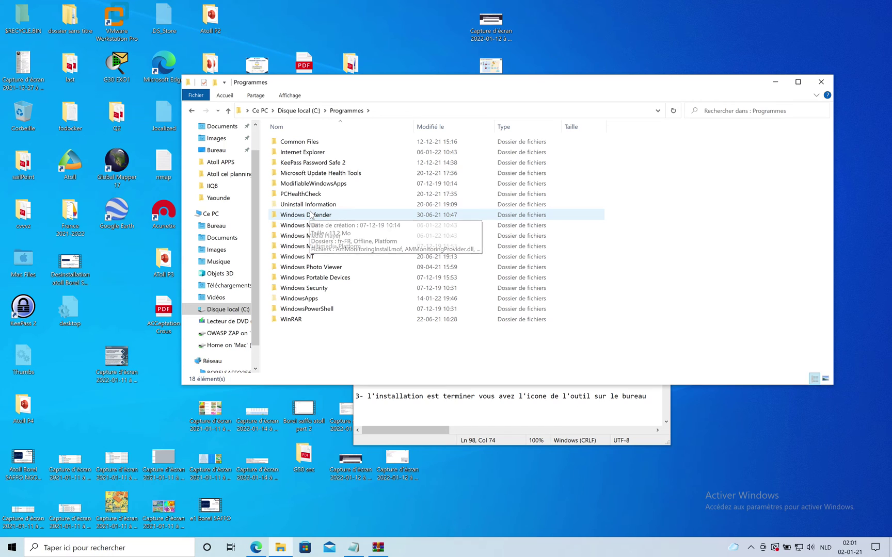
key(BackSpace)
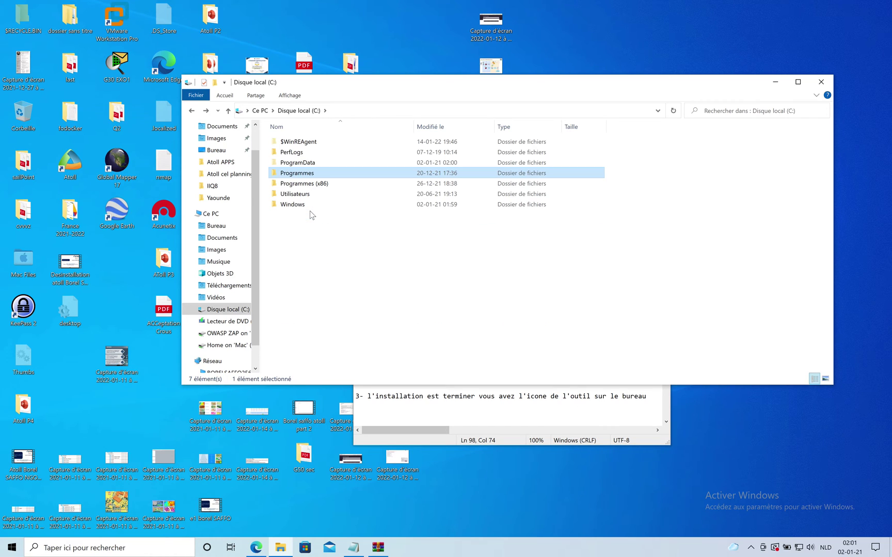
double_click(304, 185)
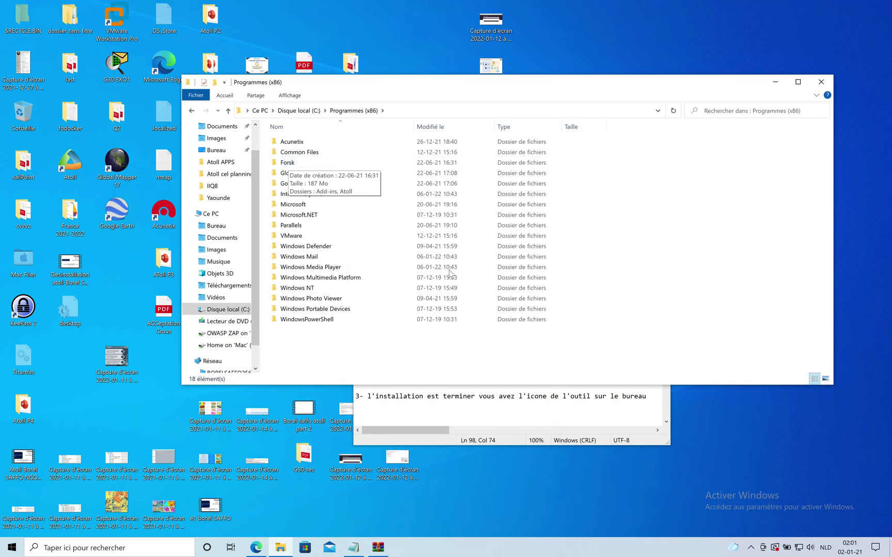
- Add step 4 to the notes with the lines "dans le disque C", "dans Programme file" and "dans le dossier Forsk"
click(498, 396)
key(ctrl+End)
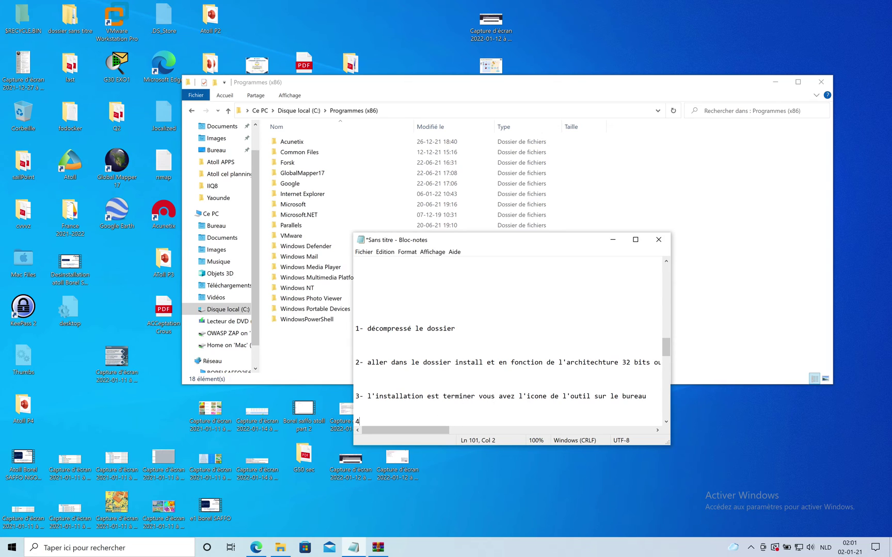
text(4-   dans le disque C)
key(Return)
text(dans Programme file)
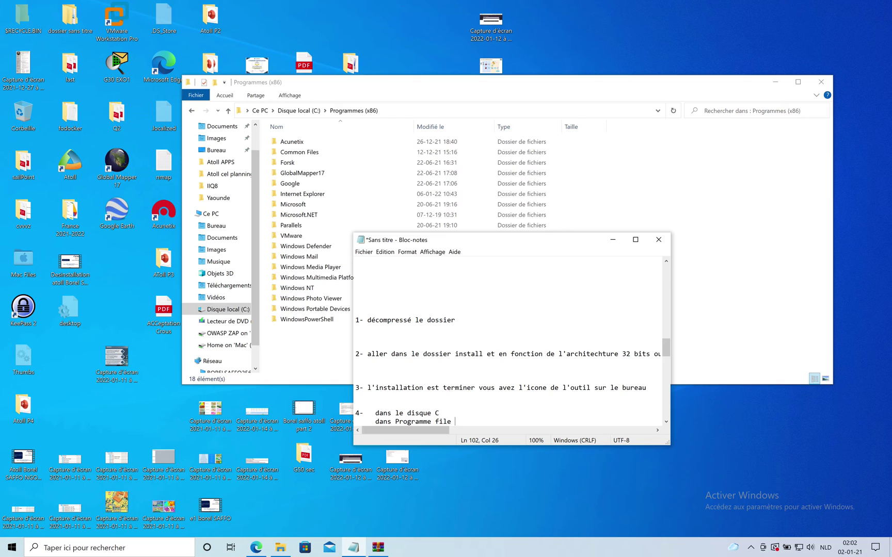
key(Return)
text(dans le dossier Forsk)
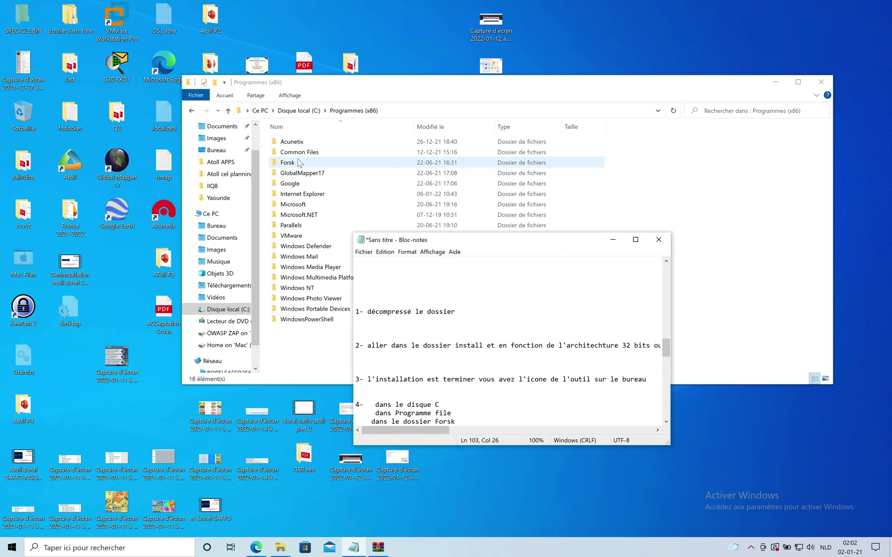
- Open the Atoll installation folder inside Forsk in Programmes (x86)
click(732, 193)
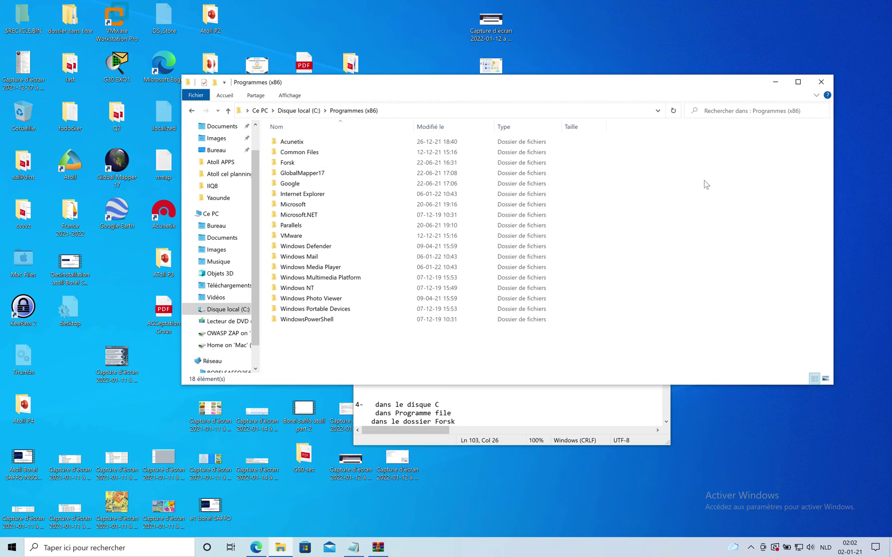
double_click(287, 163)
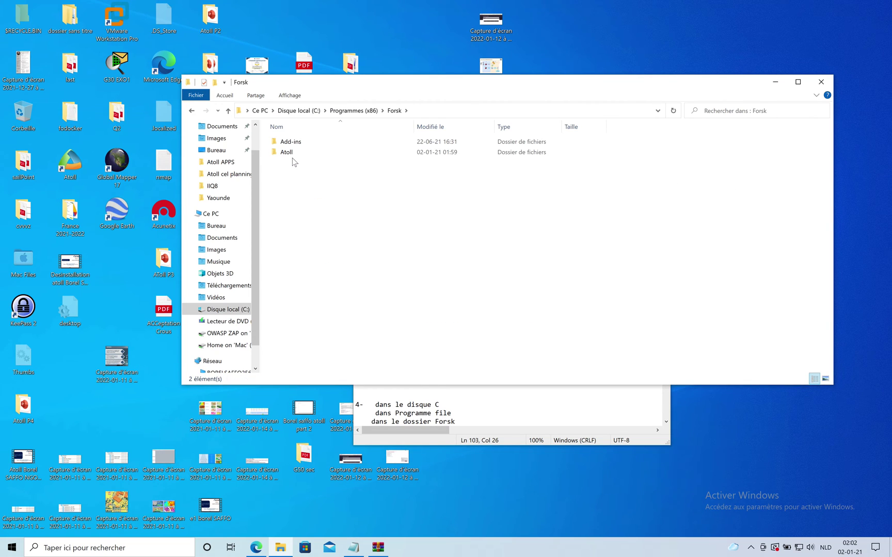
double_click(289, 153)
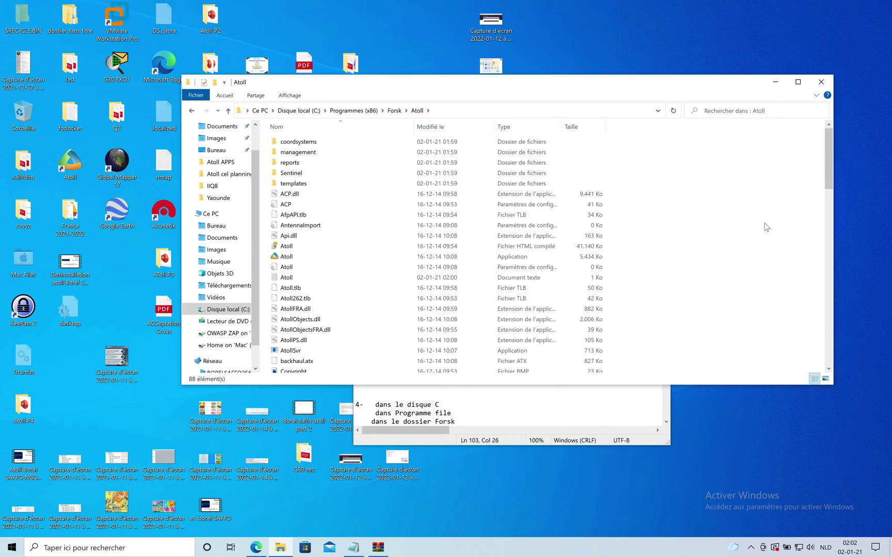
- Add the line "dans le sous dossier atoll coller le patch (crack)" under step 4 of the notes
click(490, 420)
key(Return)
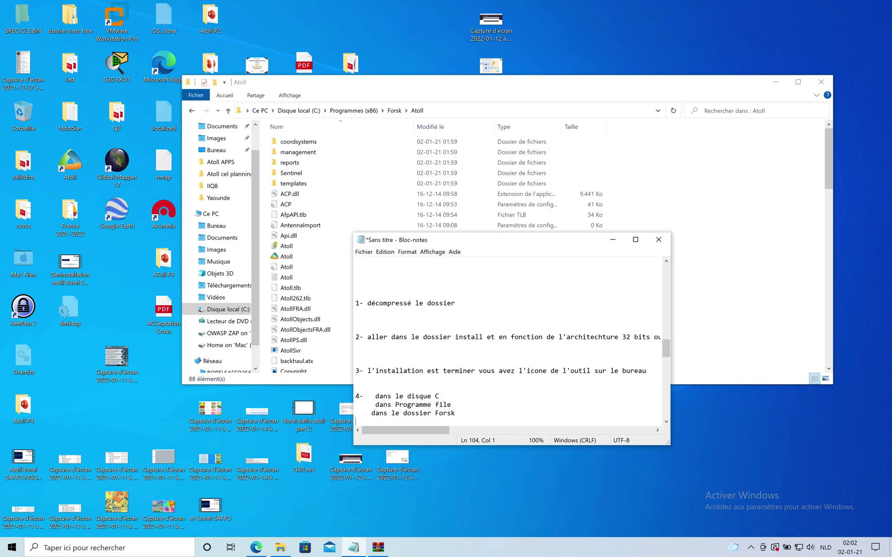
text(dans le sous dossier atoll)
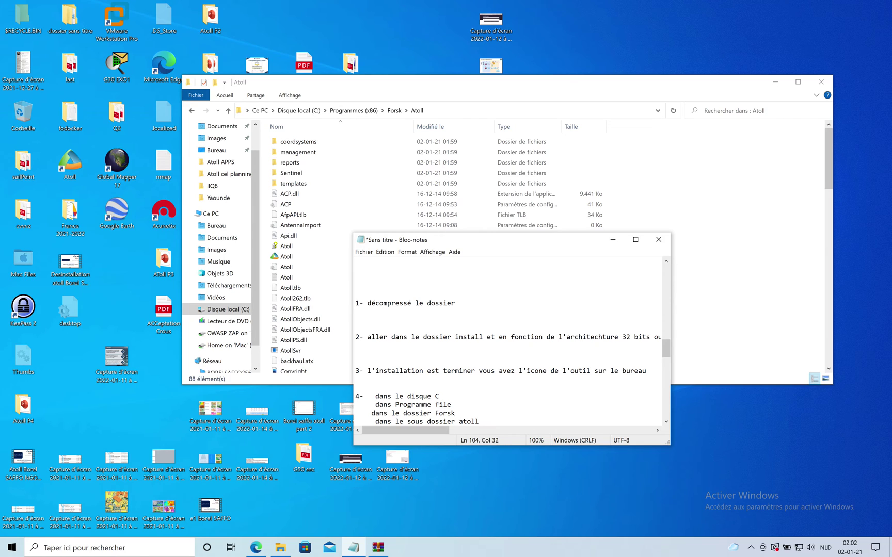
text(   coller le pa)
text(tch (crack)
- Paste sx32w.dll into the Atoll installation folder, replacing the existing file, and close the folder window
click(790, 235)
key(ctrl+v)
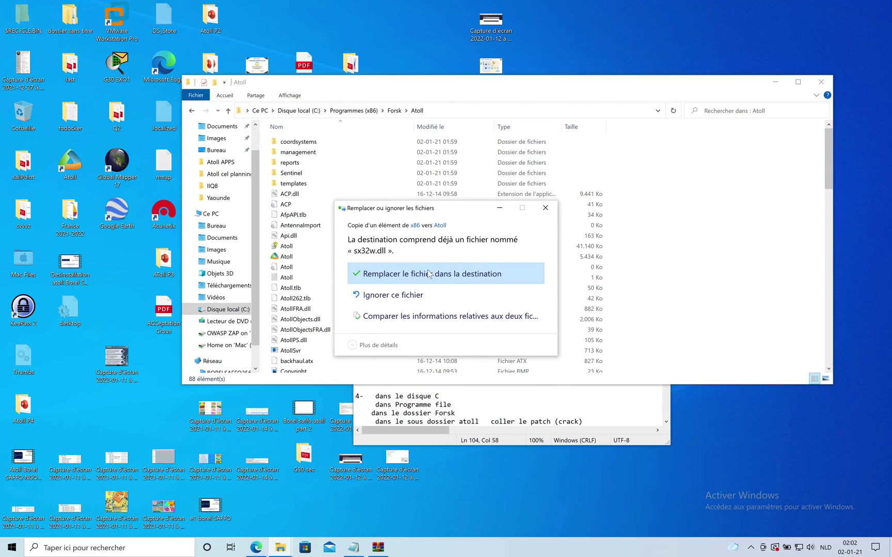
click(428, 274)
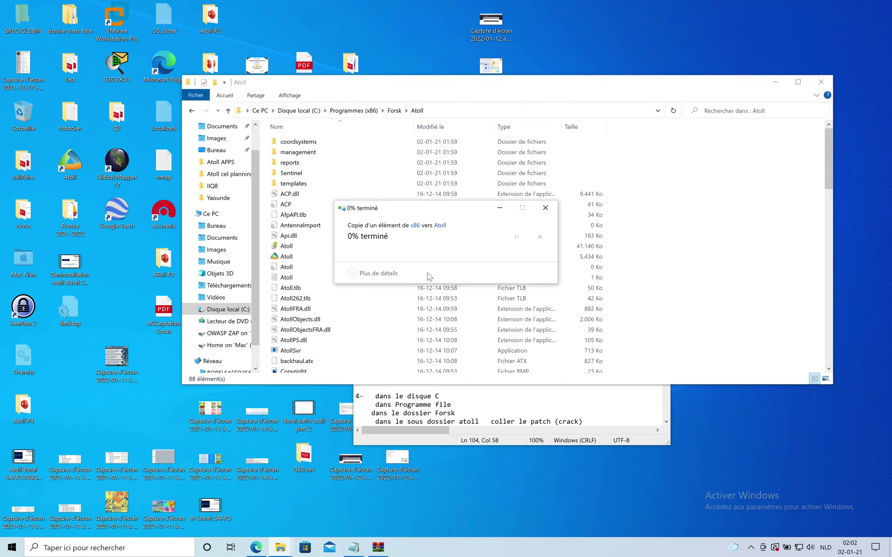
click(431, 273)
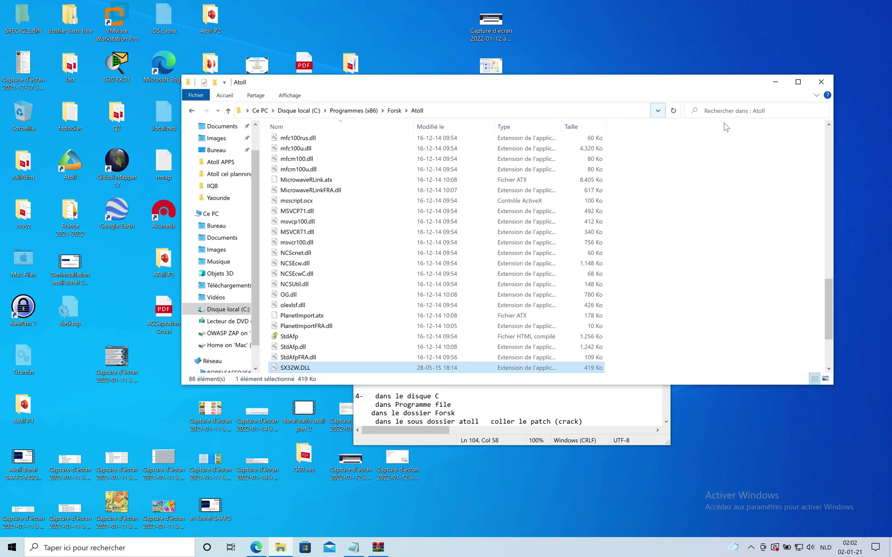
click(820, 81)
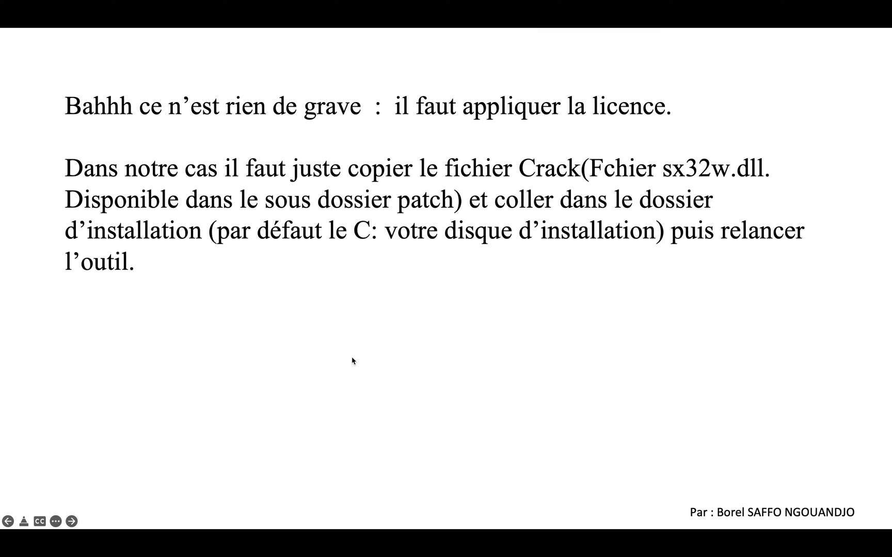
click(374, 387)
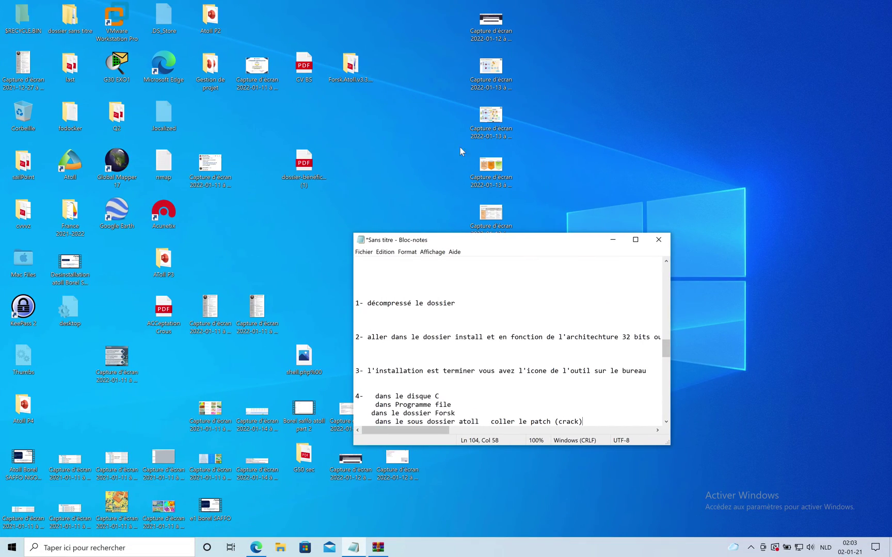
- Start Atoll from its desktop shortcut, minimize the notes and move the Atoll window to the middle of the desktop
double_click(72, 164)
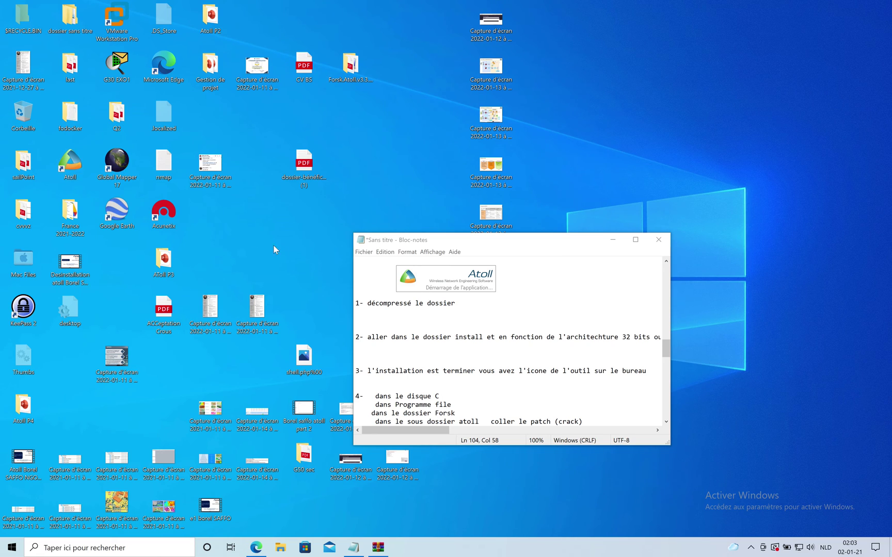
click(612, 240)
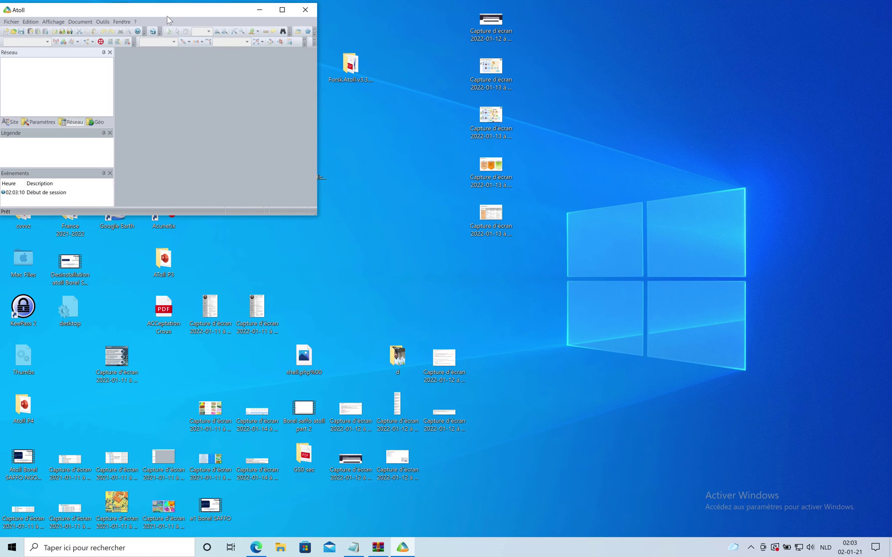
drag(167, 12, 547, 184)
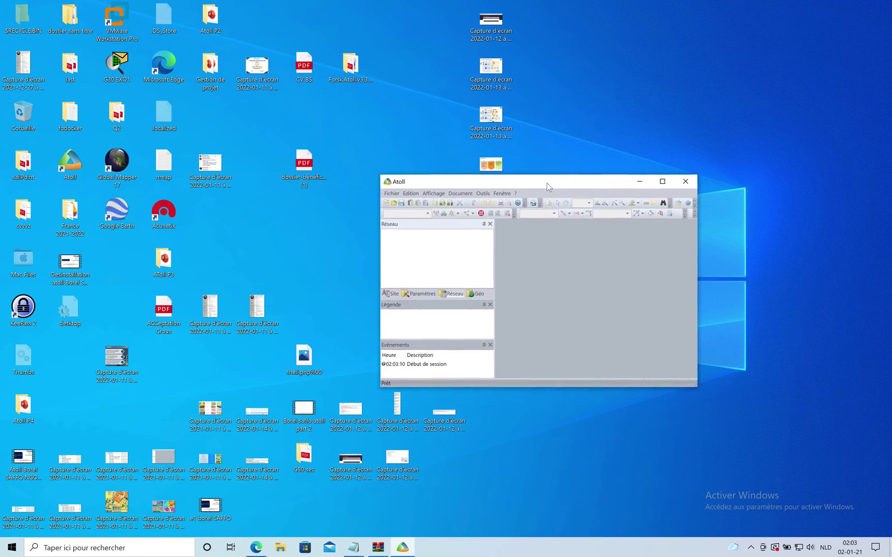
- Maximize the Atoll window, examine the version and component list in the "A propos d'Atoll" information, and close it
click(662, 181)
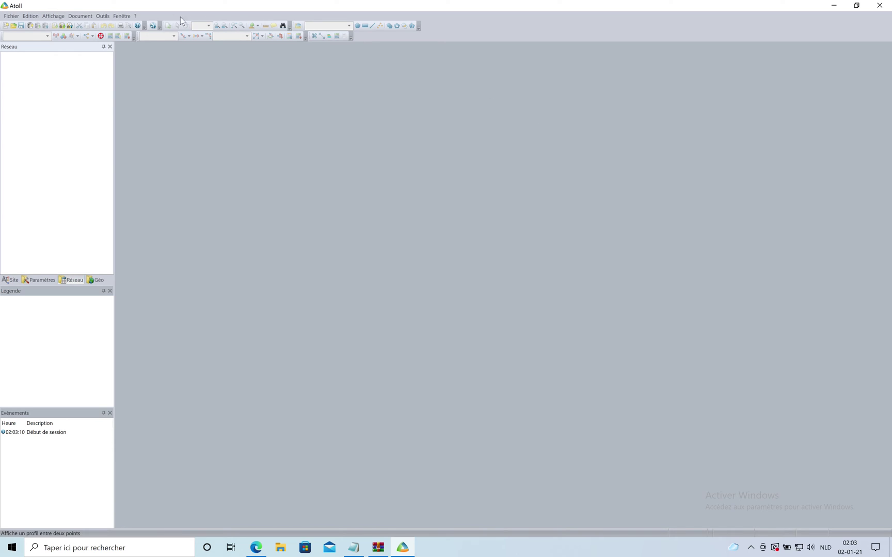
click(103, 17)
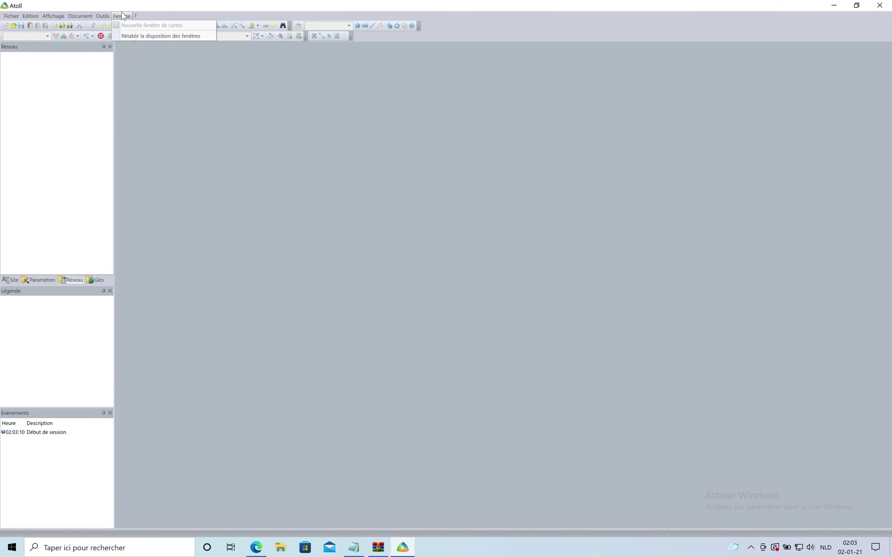
mouse_move(138, 17)
click(158, 36)
drag(363, 295, 309, 201)
click(346, 304)
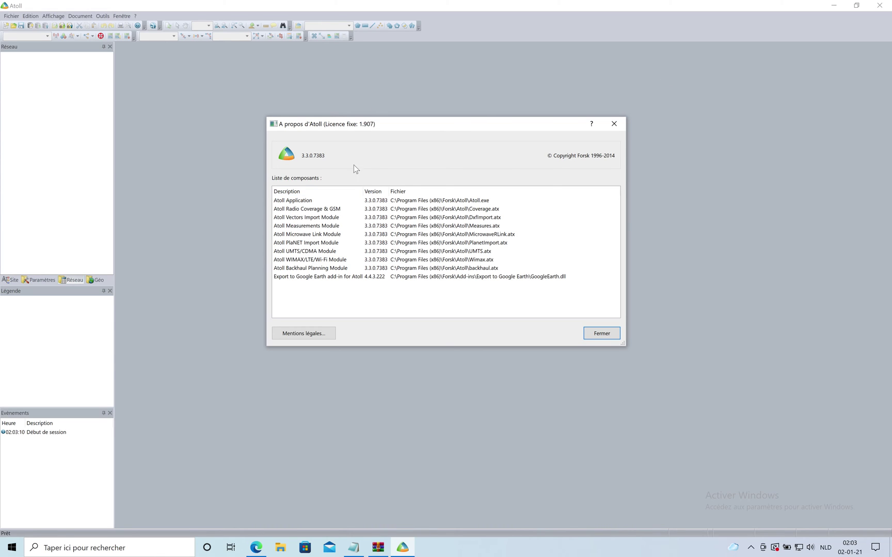
mouse_move(326, 157)
mouse_down()
mouse_move(293, 153)
mouse_move(316, 156)
mouse_up()
click(615, 124)
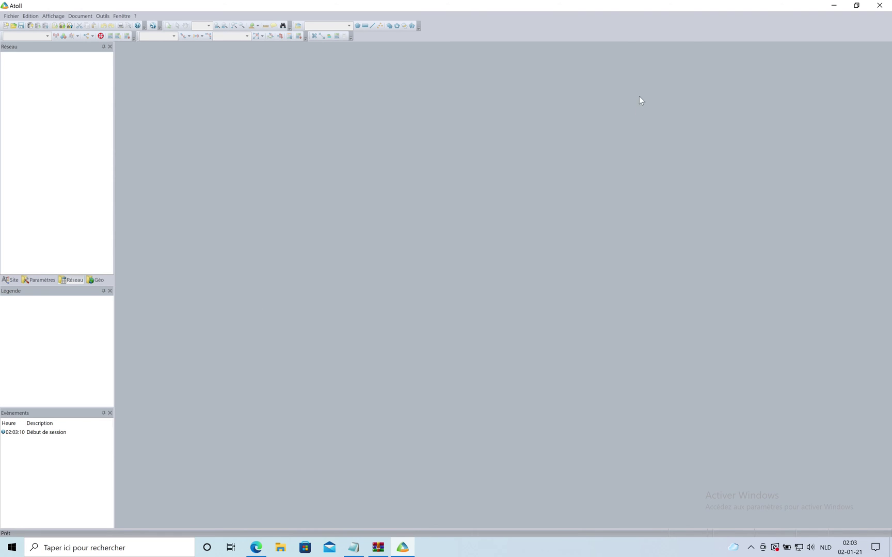
click(856, 5)
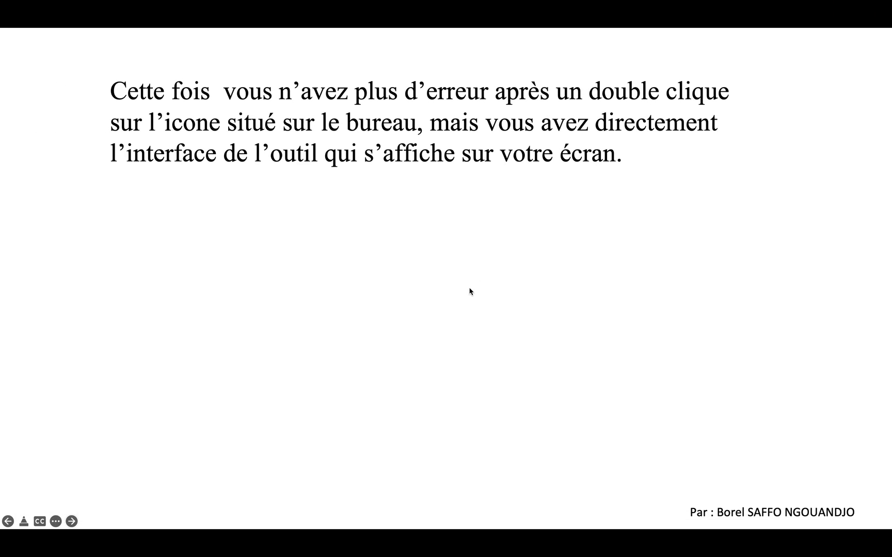
key(Right)
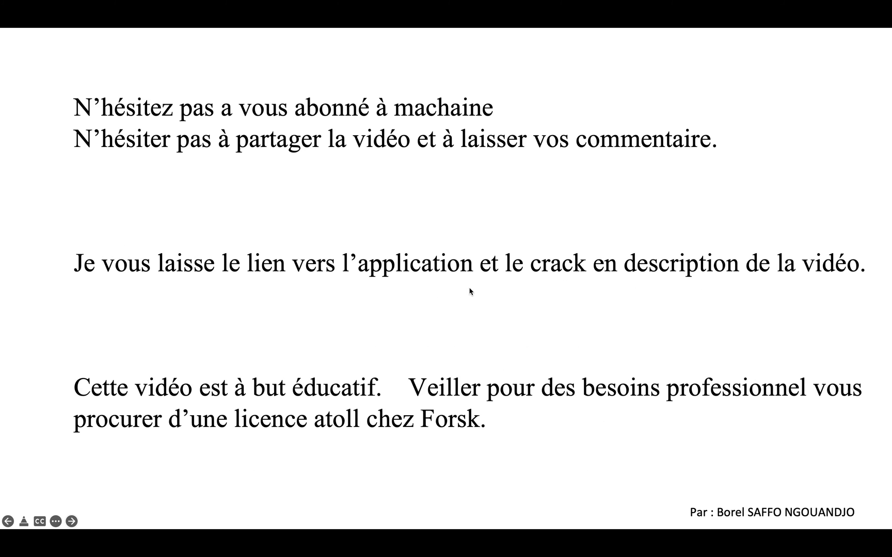